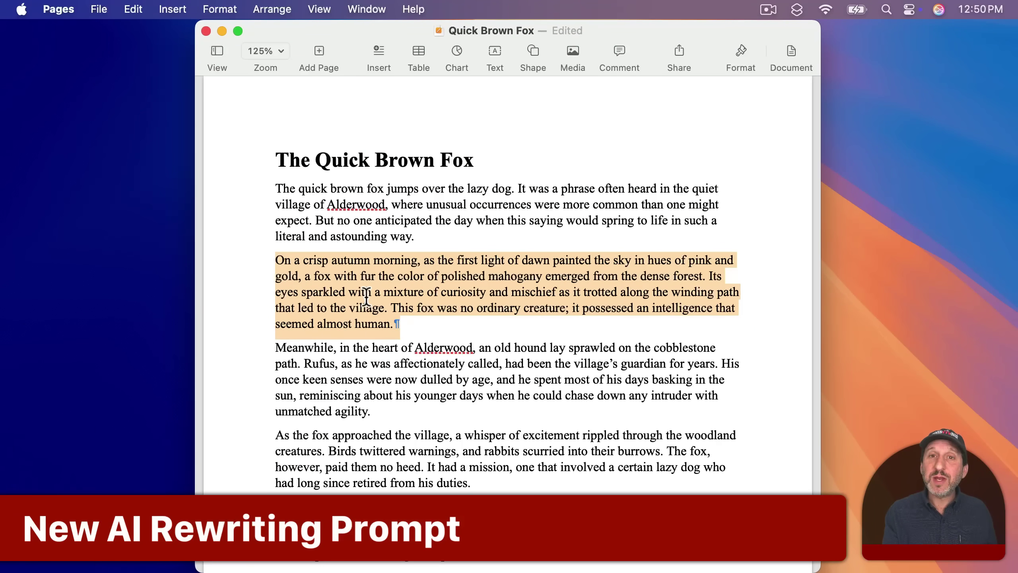
- Have Writing Tools rewrite the autumn-morning paragraph 'As a poem' for preview
right_click(349, 278)
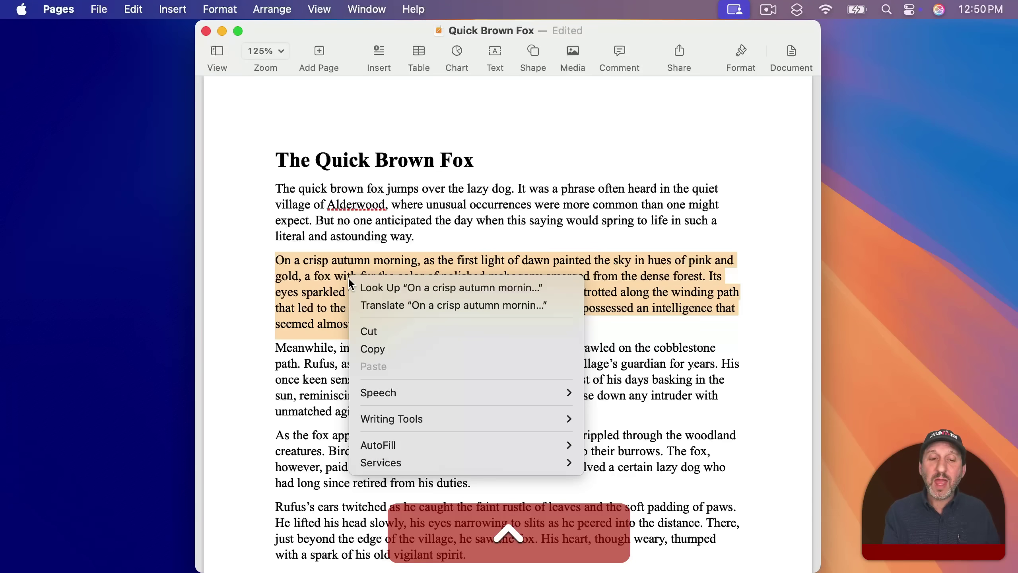
mouse_move(410, 416)
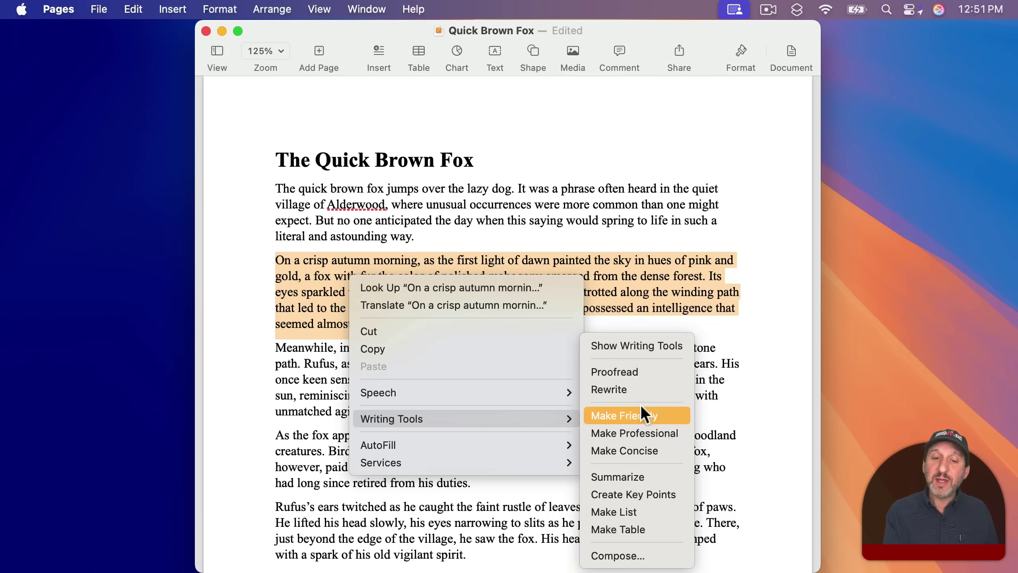
left_click(629, 346)
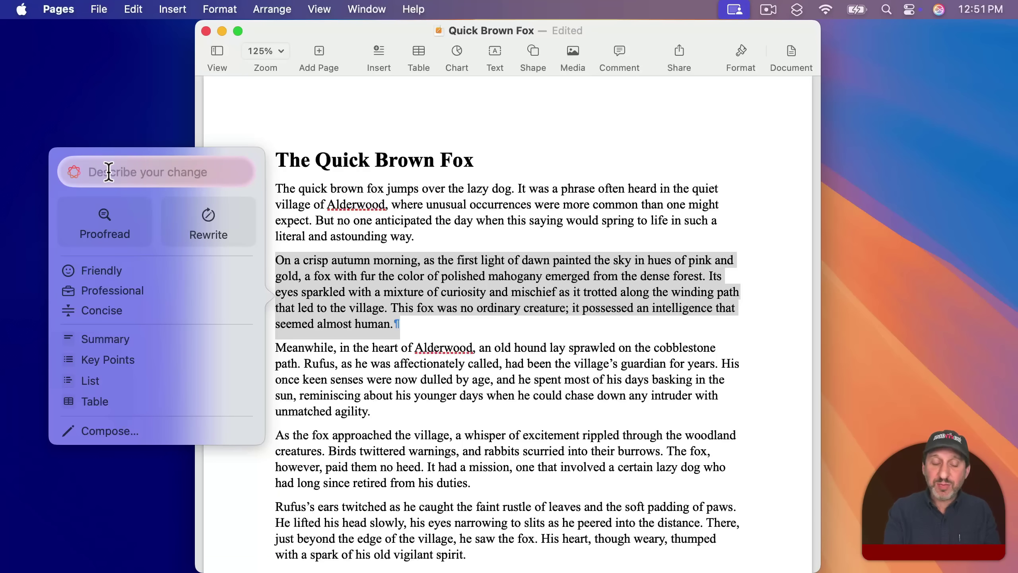
type("As a poem")
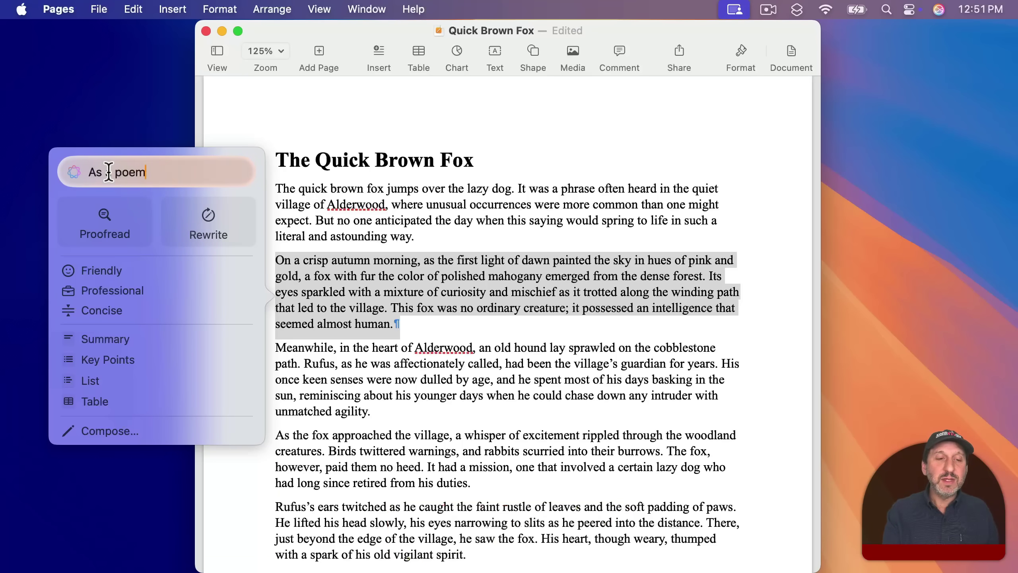
key("Return")
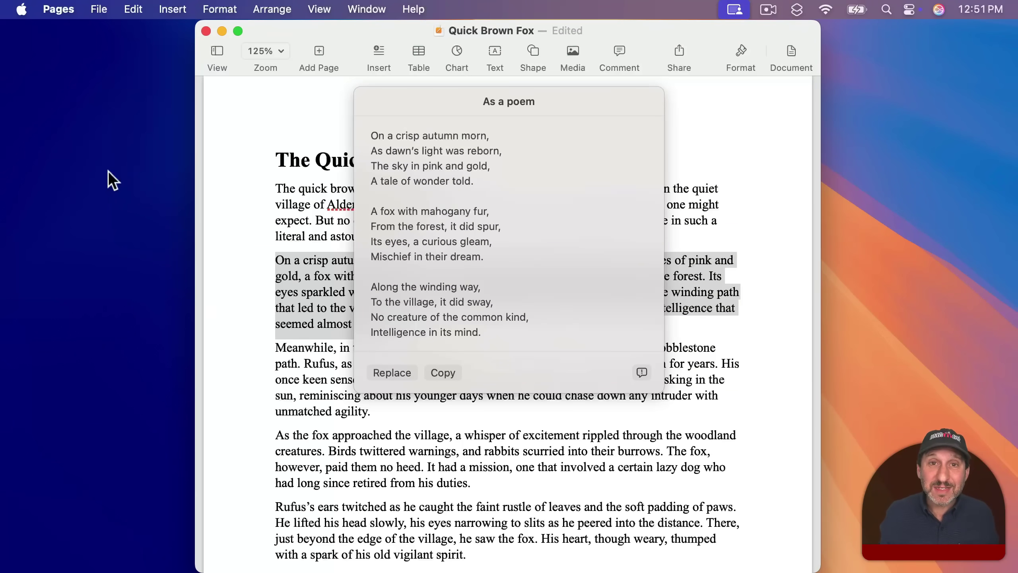
- Request an 'As hemingway' rewrite of the paragraph and dismiss the refusal alert
right_click(326, 299)
mouse_move(385, 437)
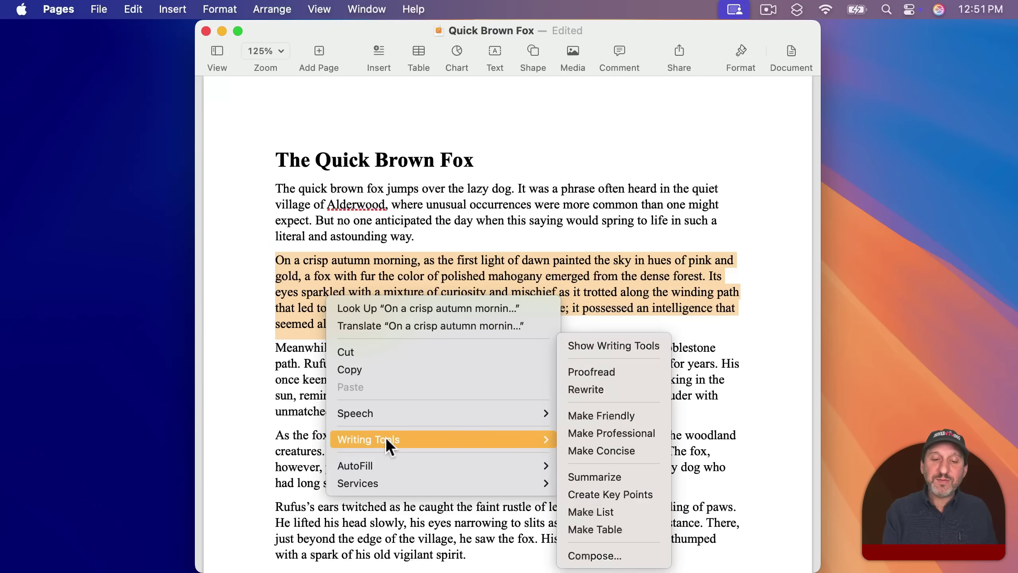
left_click(610, 343)
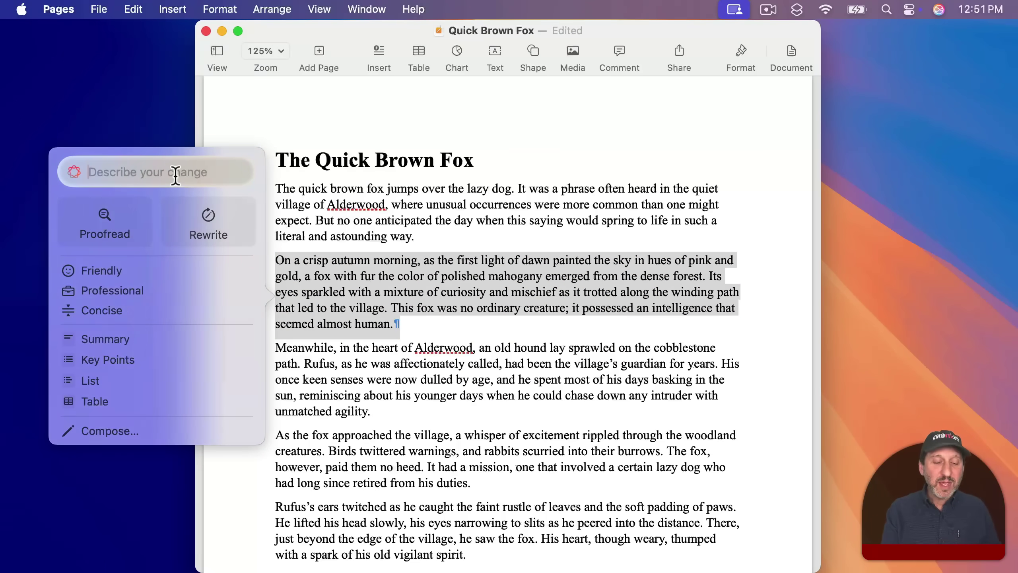
type("As heming")
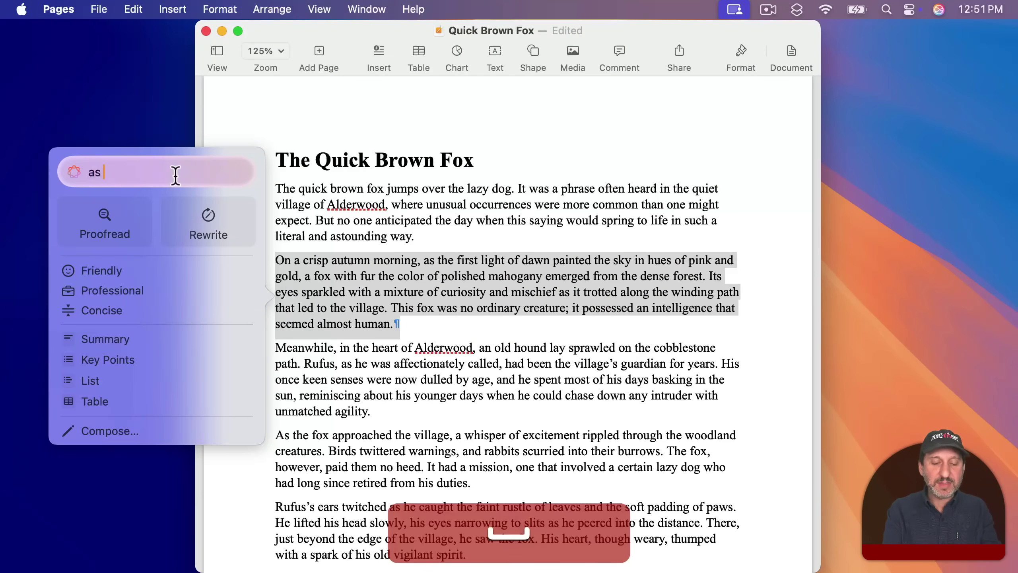
type("way")
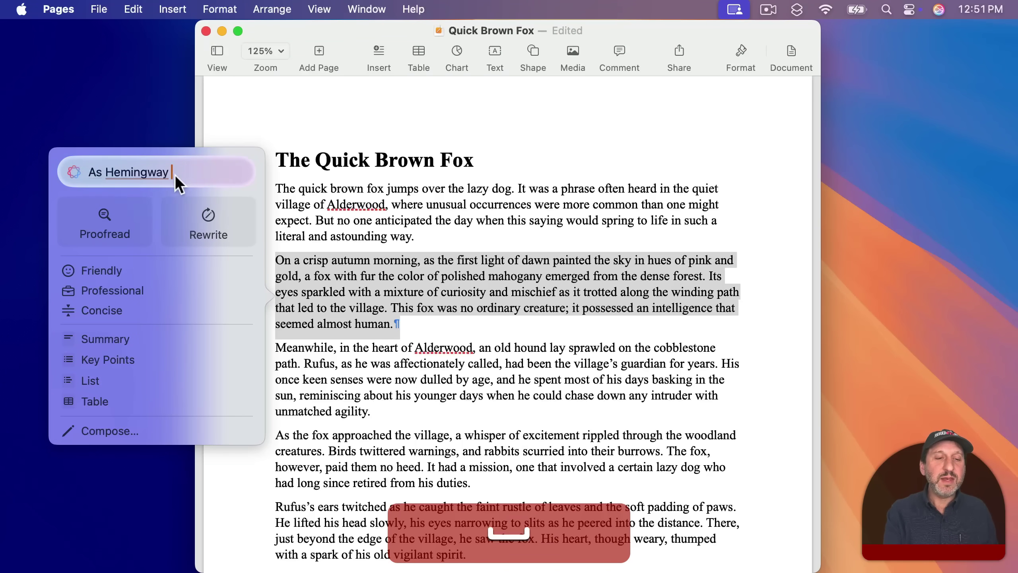
key("Return")
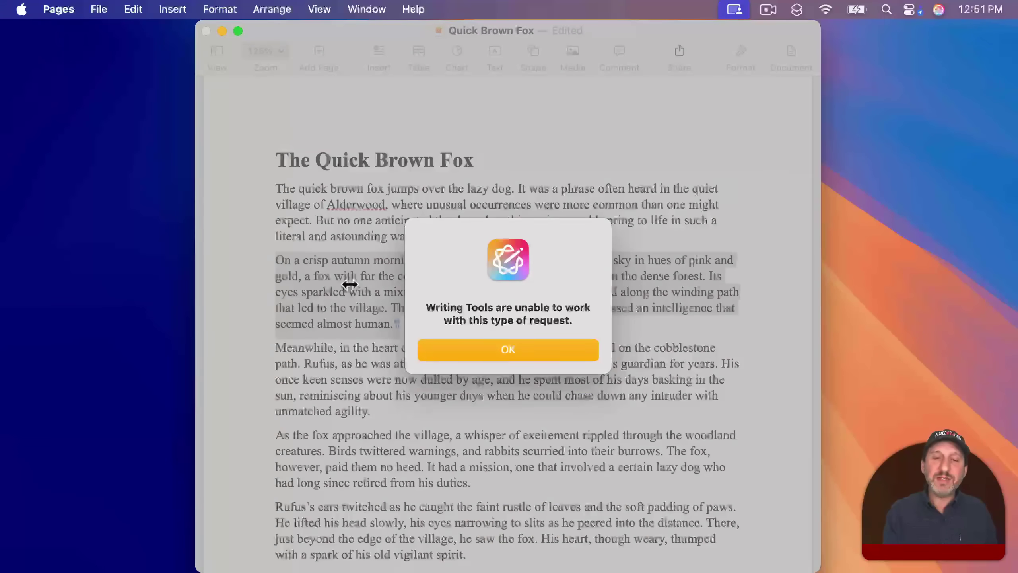
left_click(546, 353)
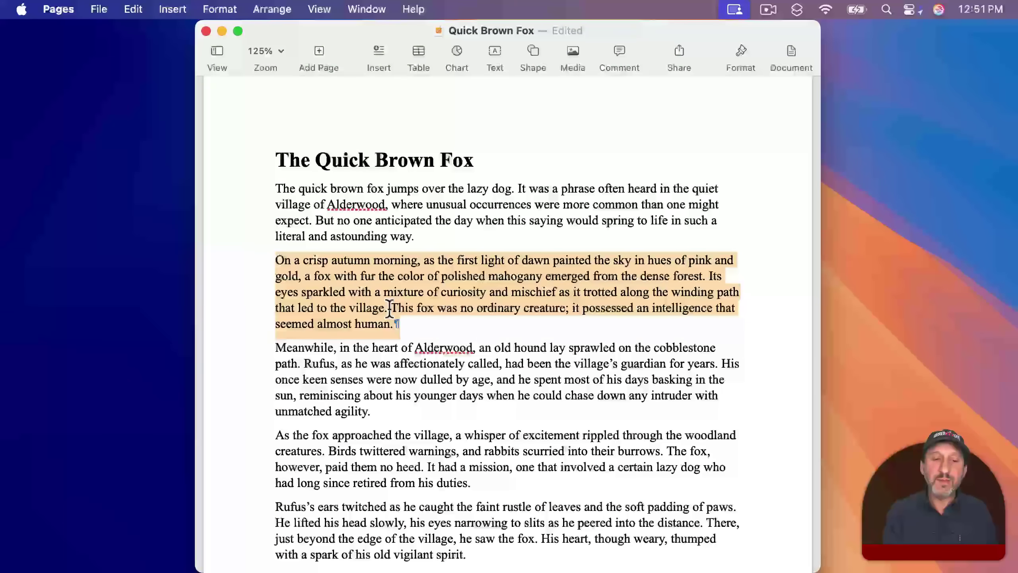
right_click(364, 295)
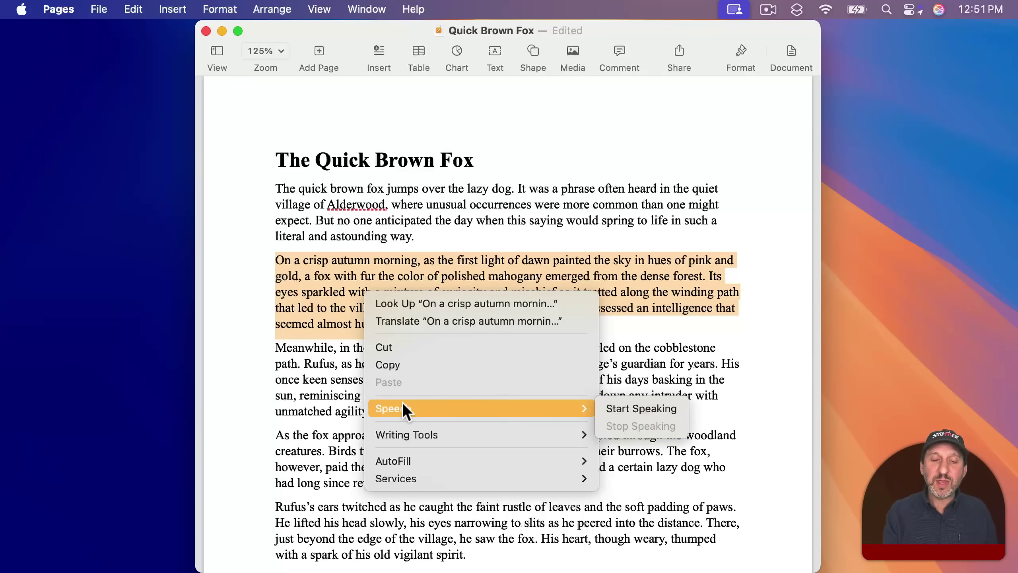
mouse_move(400, 434)
left_click(646, 346)
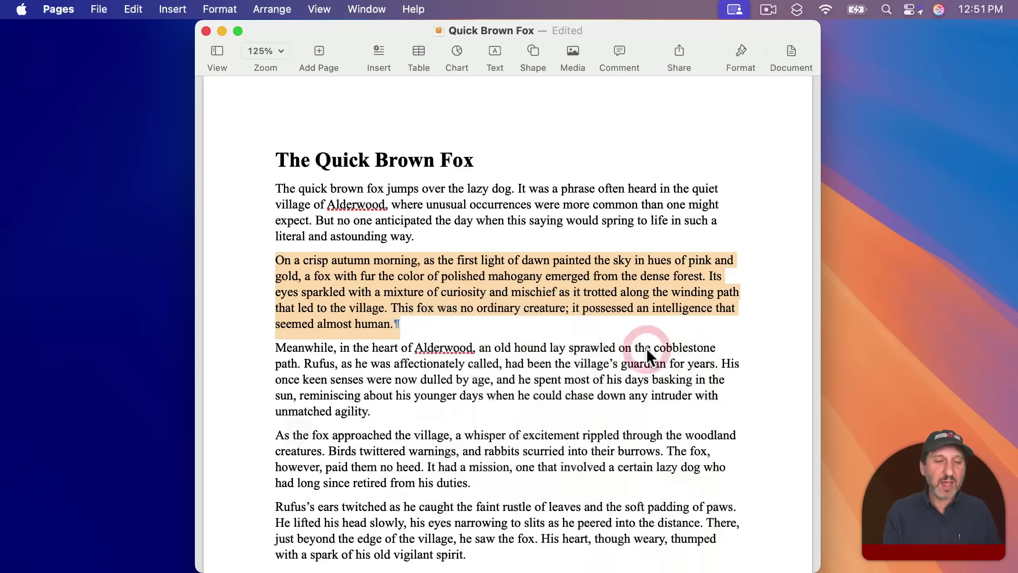
type("With shorter")
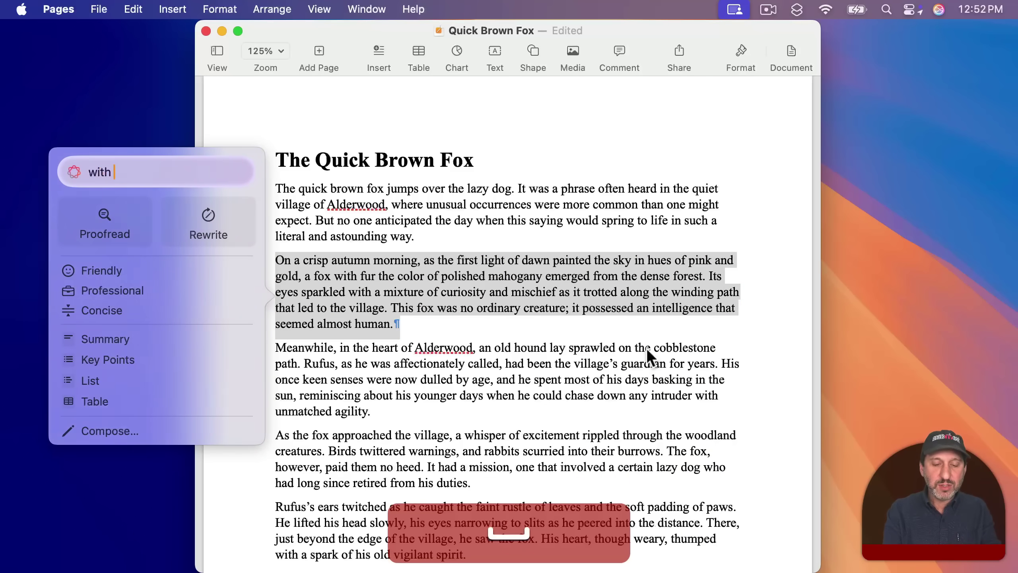
type(" senten")
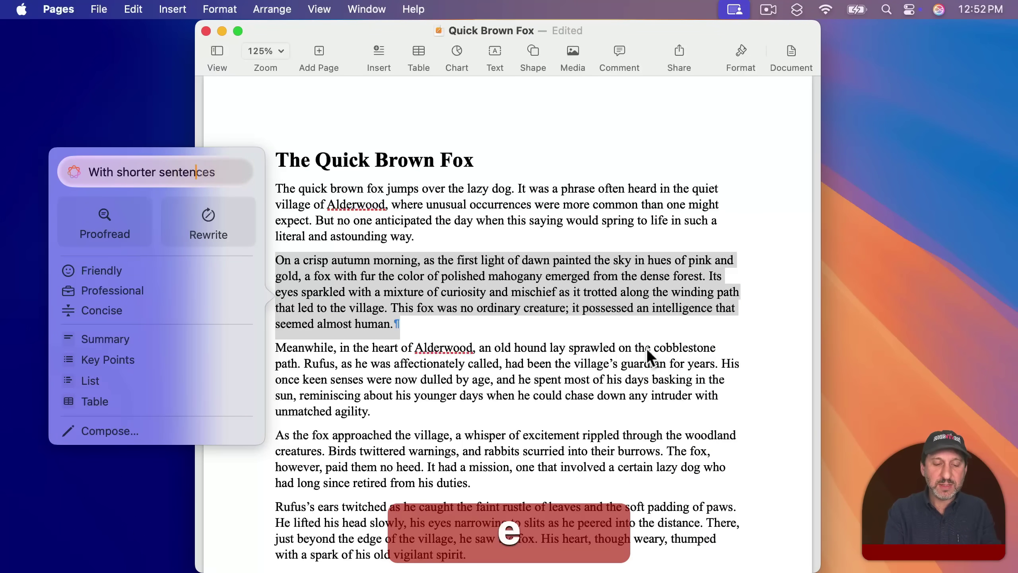
type("ces")
key("Return")
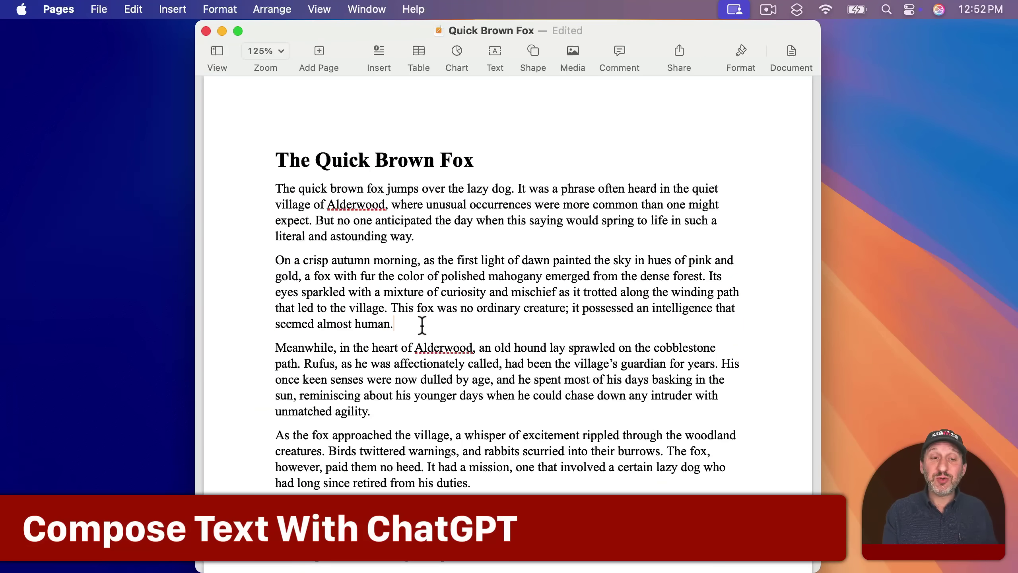
- Add an empty paragraph and have ChatGPT Compose explain how LED screens work
key("Return")
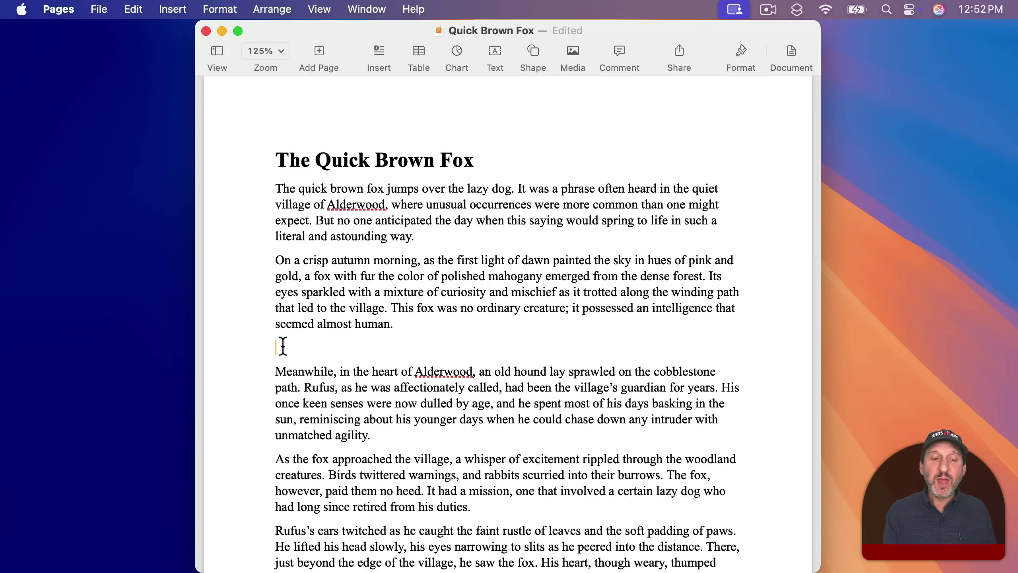
right_click(275, 348)
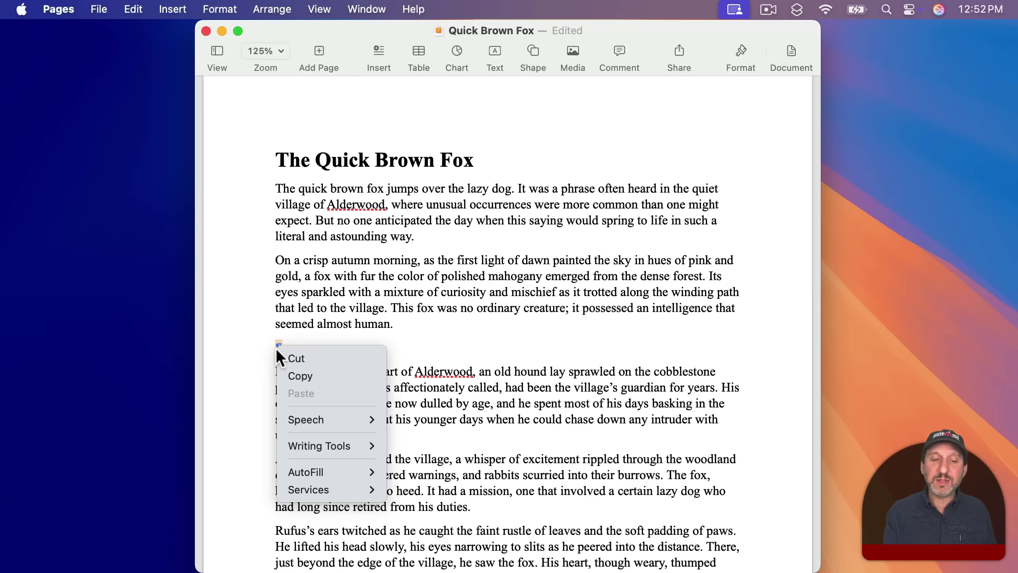
mouse_move(314, 443)
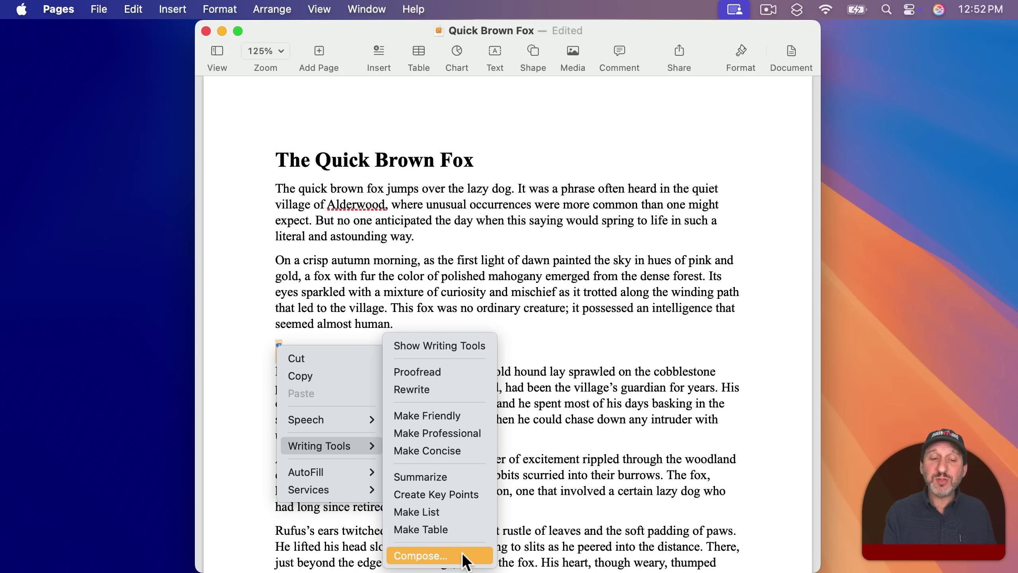
left_click(445, 345)
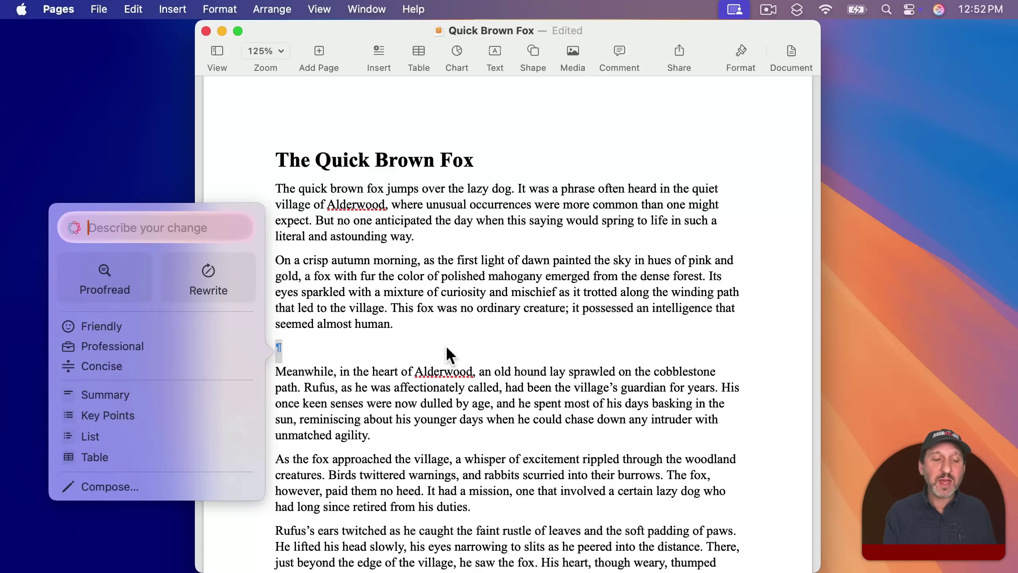
left_click(142, 486)
left_click(360, 334)
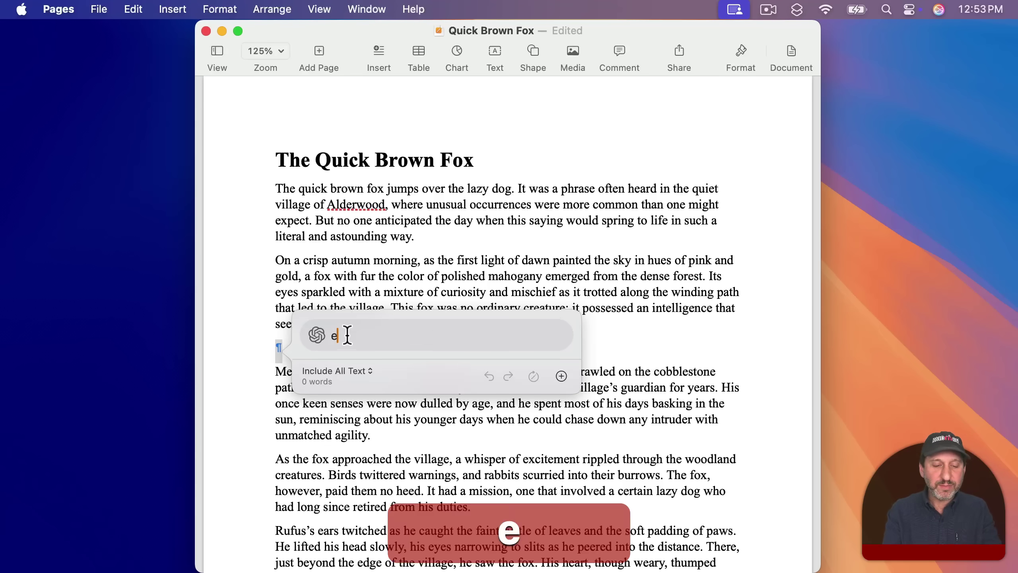
type("Explain how led screens work")
key("Return")
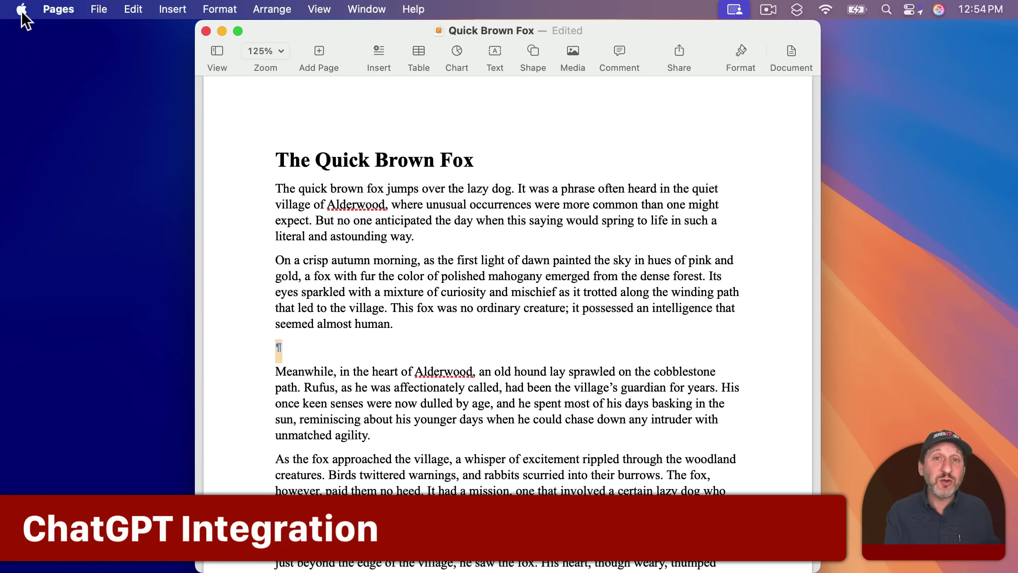
- Open System Settings to the ChatGPT extension under Apple Intelligence & Siri
left_click(21, 8)
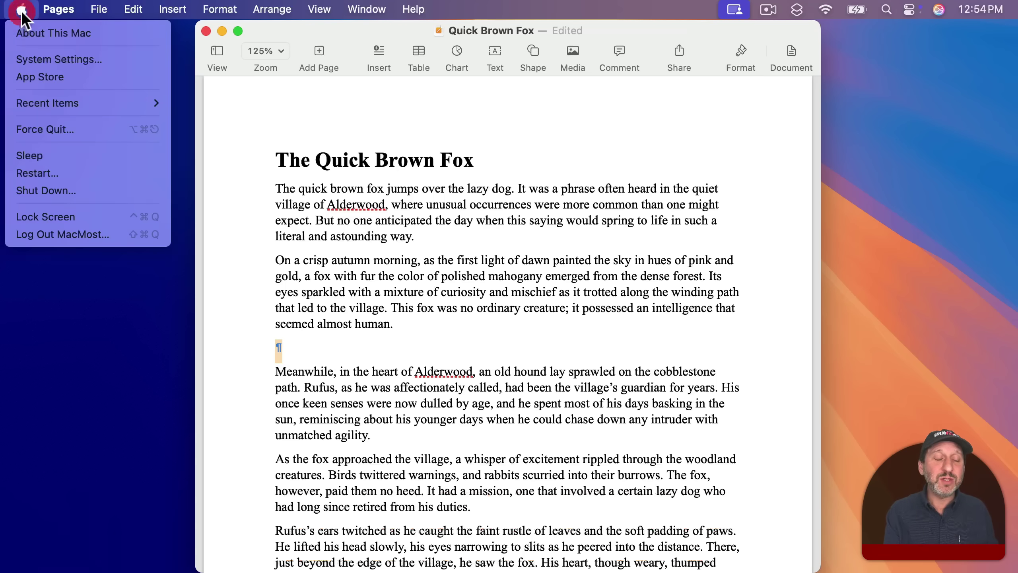
left_click(35, 60)
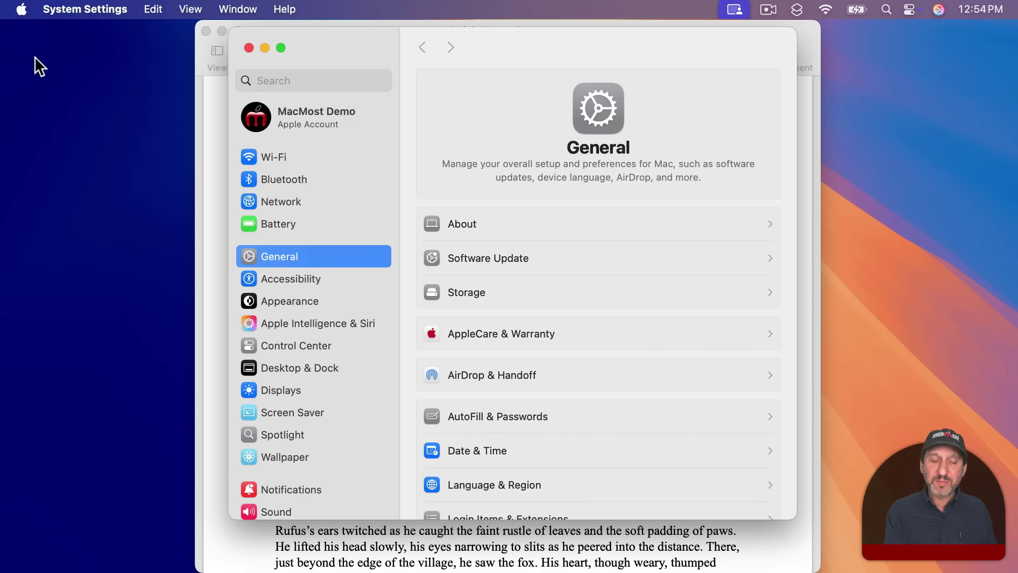
left_click(292, 323)
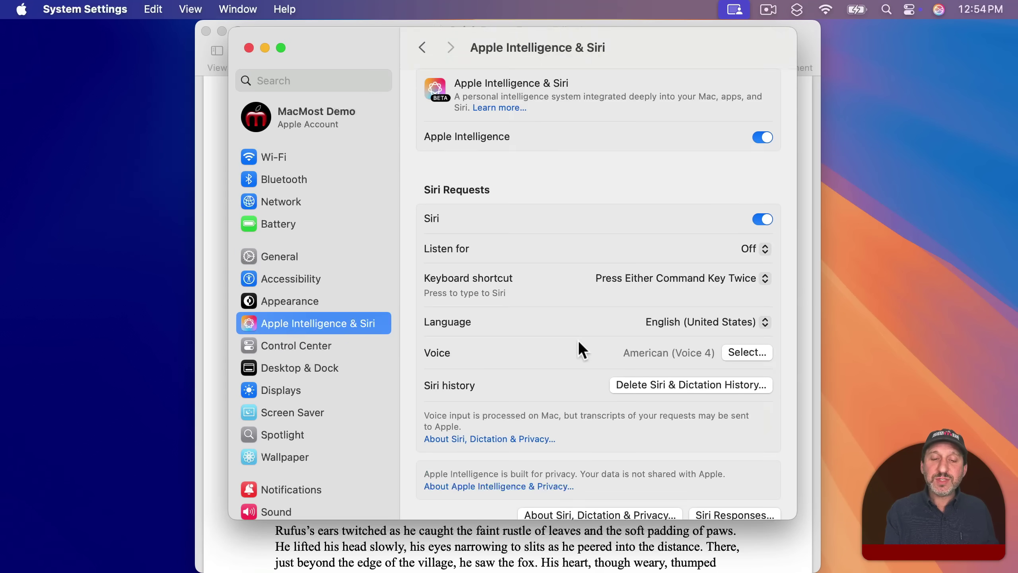
scroll(577, 340, "down", 4)
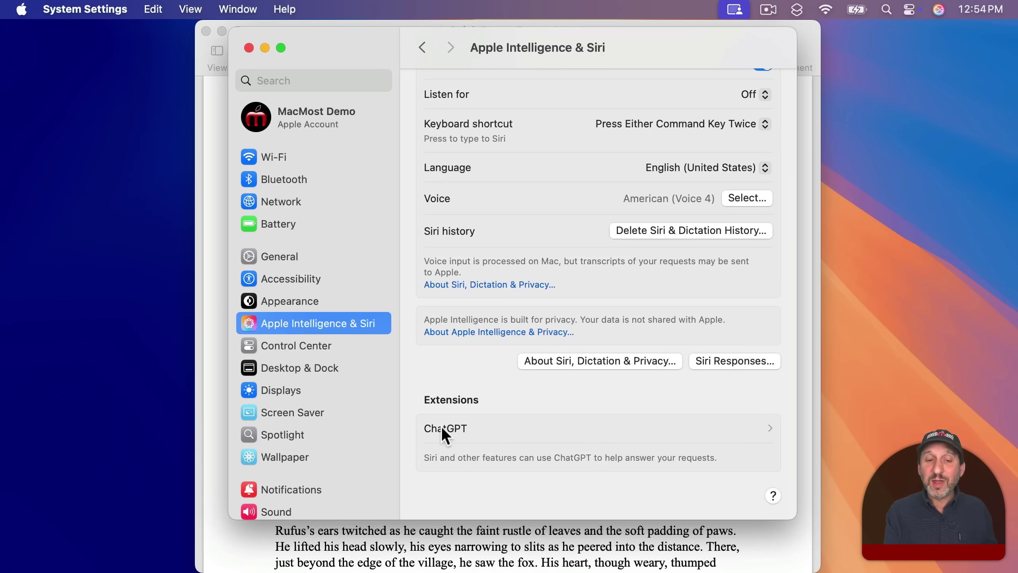
left_click(455, 431)
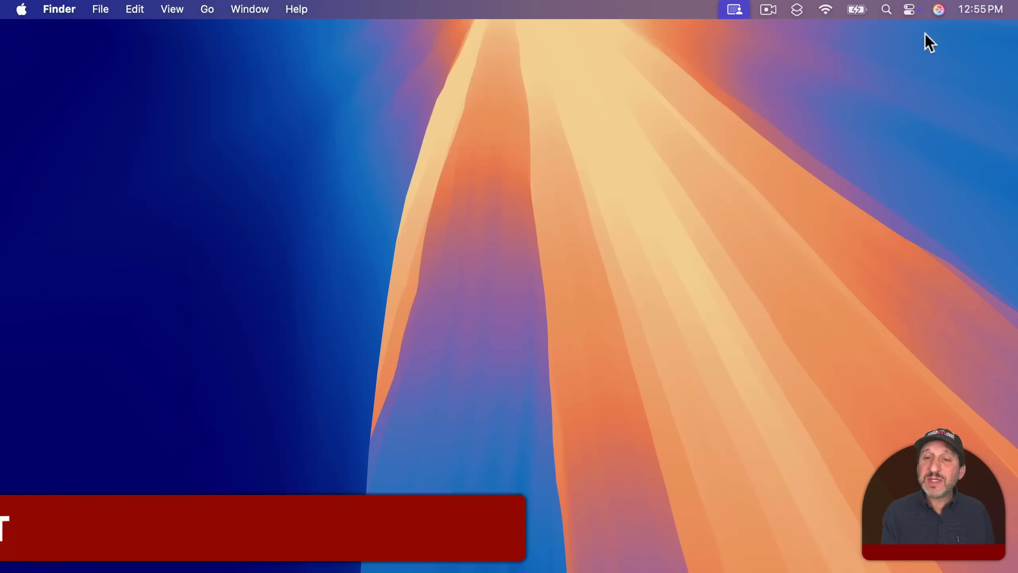
- Ask Siri 'what is the fastest animal?', then request 10 good East Coast vacation spots
left_click(939, 10)
type("what is the fastest animal?")
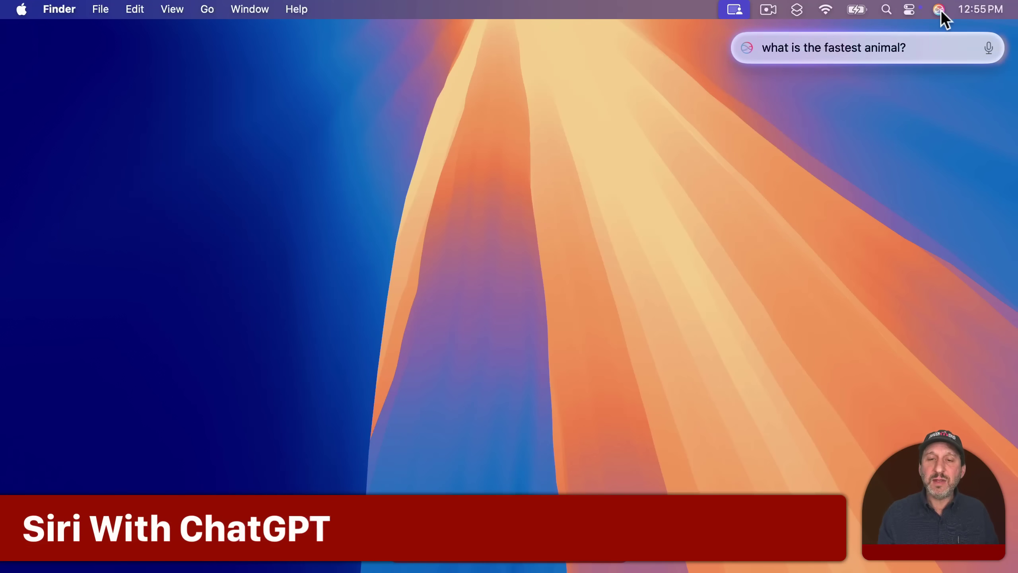
key("Return")
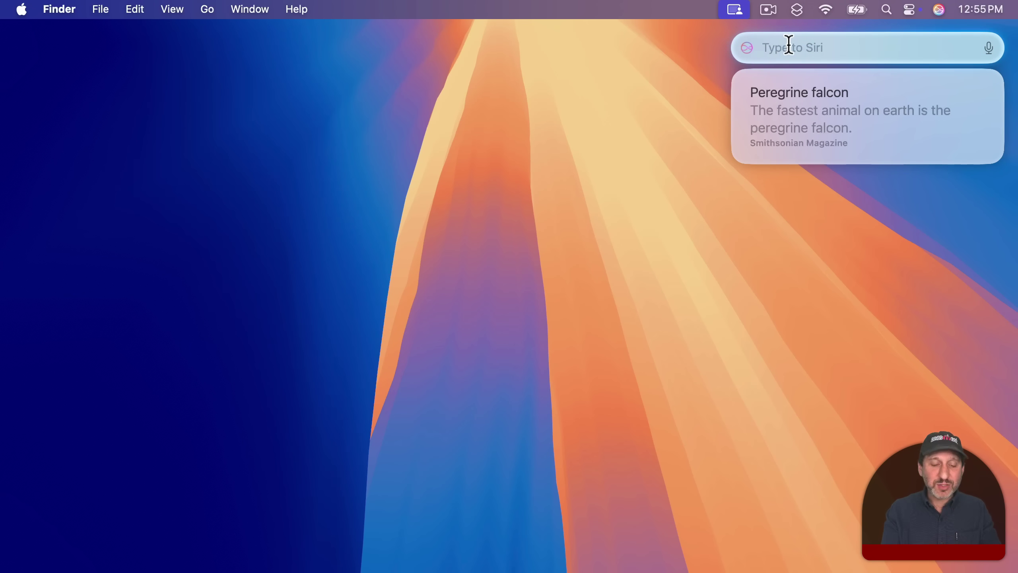
type("give me a list of 10 good vacation spots on the east coast")
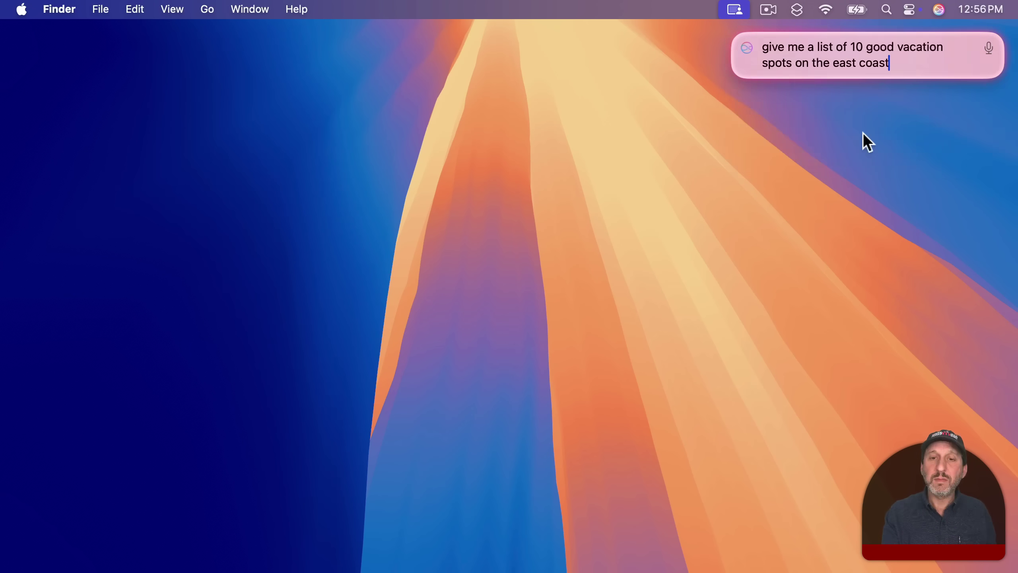
key("Return")
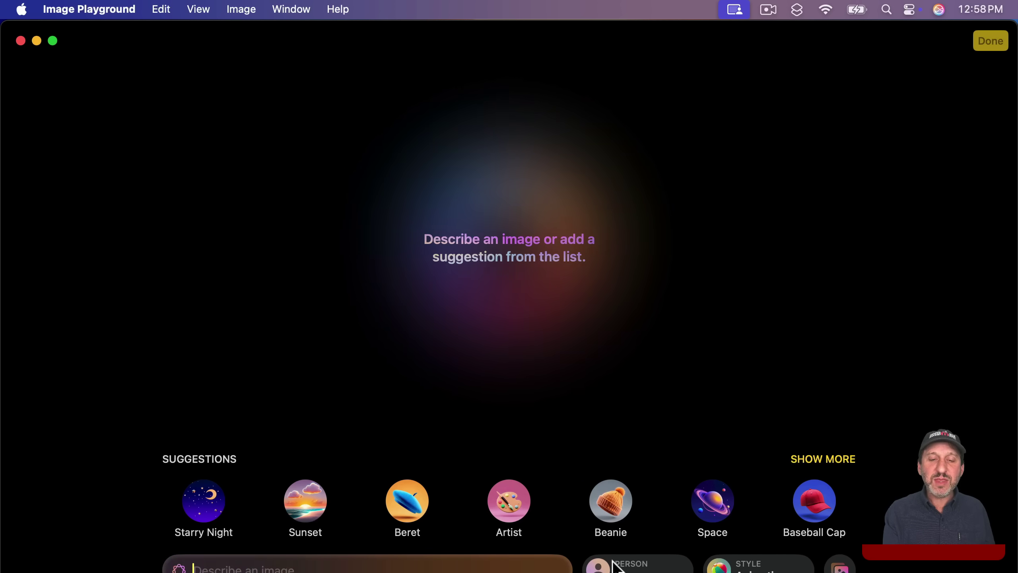
- Start from the person's photo and add the Starry Night and Beret ideas
left_click(624, 563)
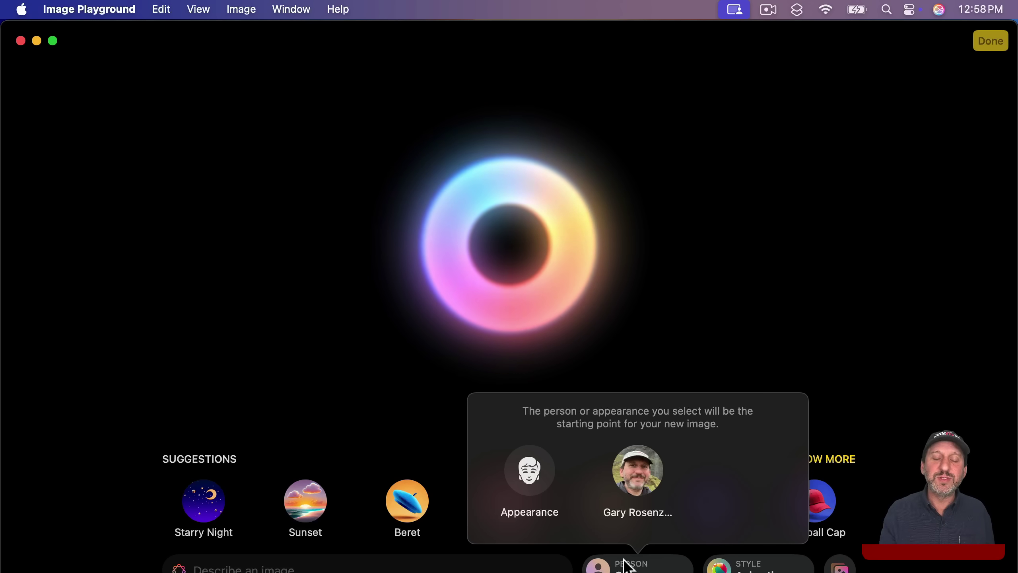
left_click(643, 472)
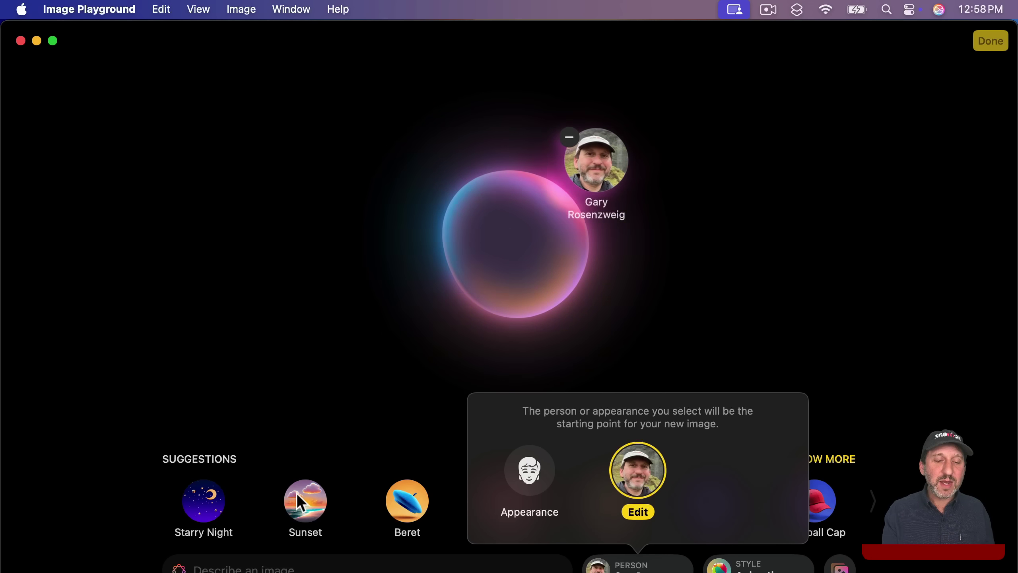
left_click(154, 507)
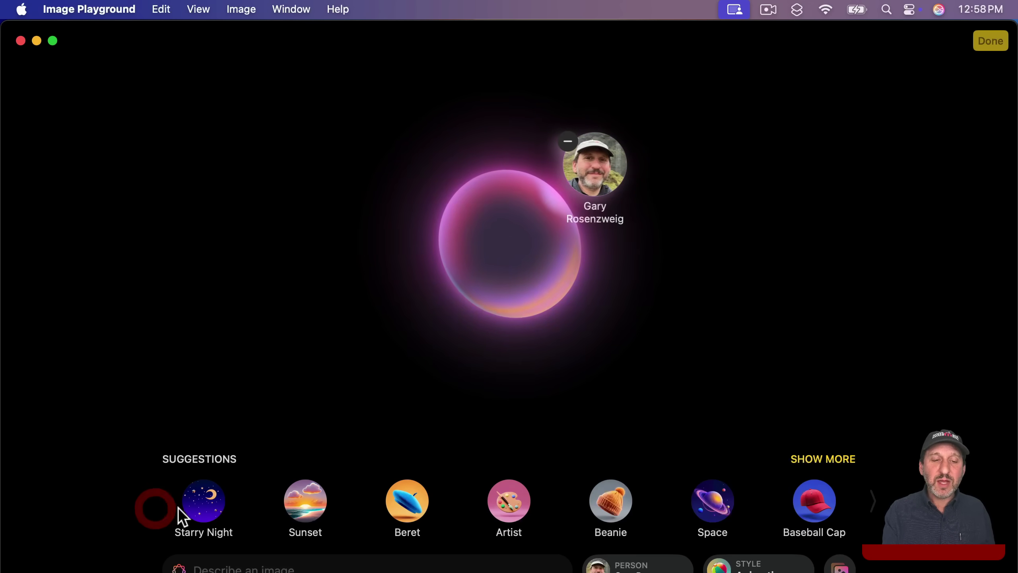
left_click(211, 511)
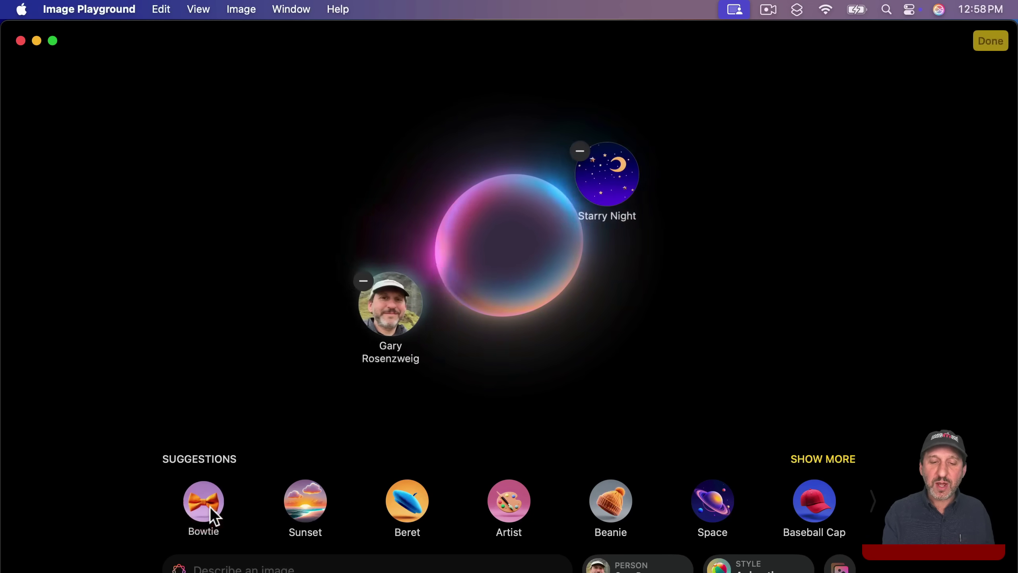
left_click(411, 506)
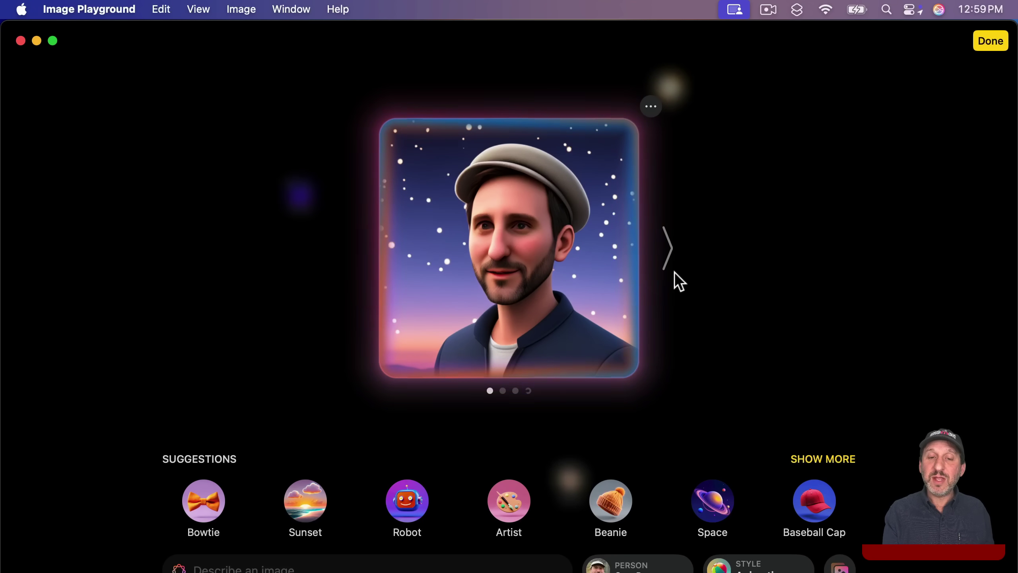
- Browse the image variations, then replace the Beret idea with Beanie
left_click(668, 249)
left_click(669, 248)
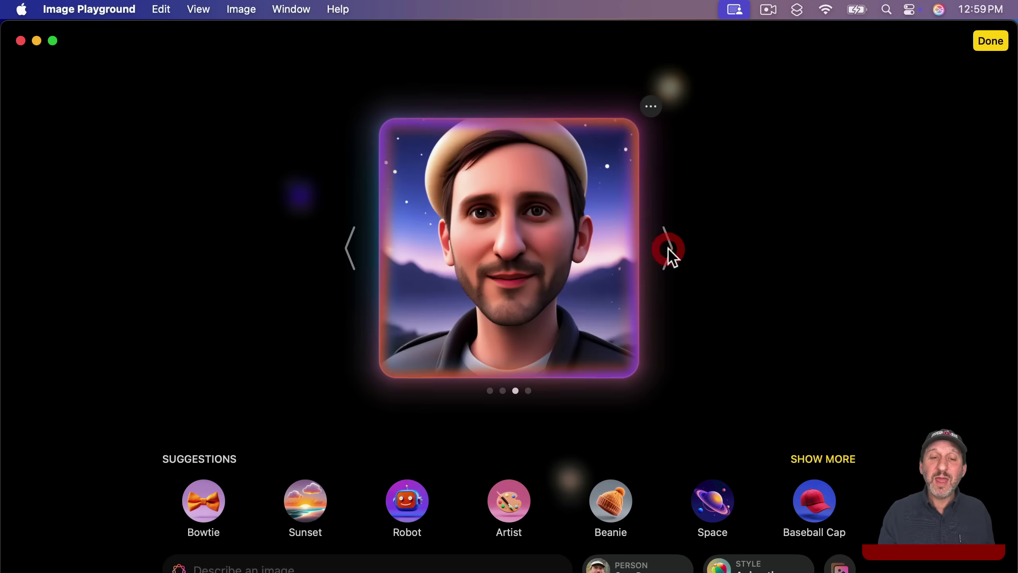
left_click(668, 248)
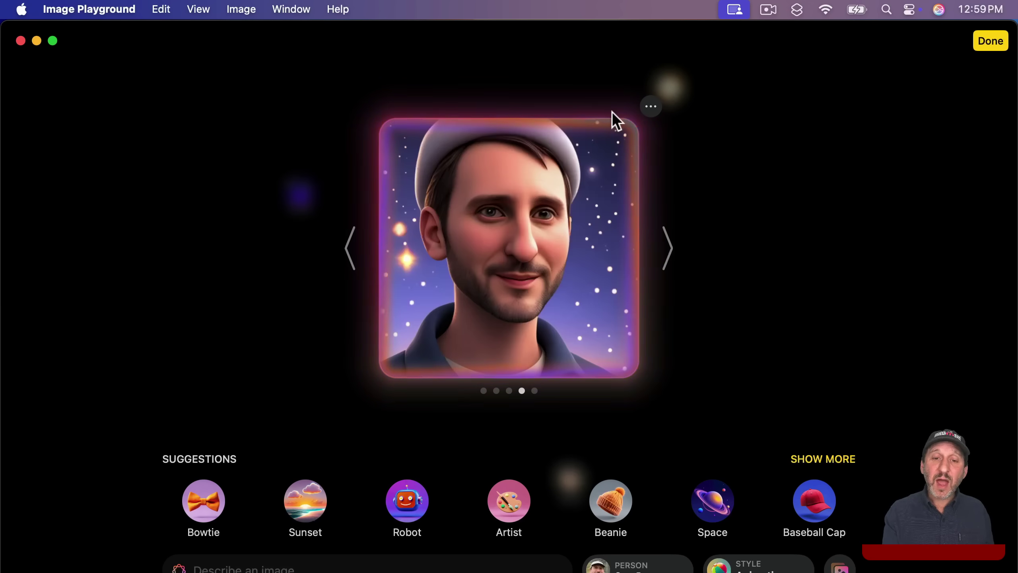
left_click(541, 64)
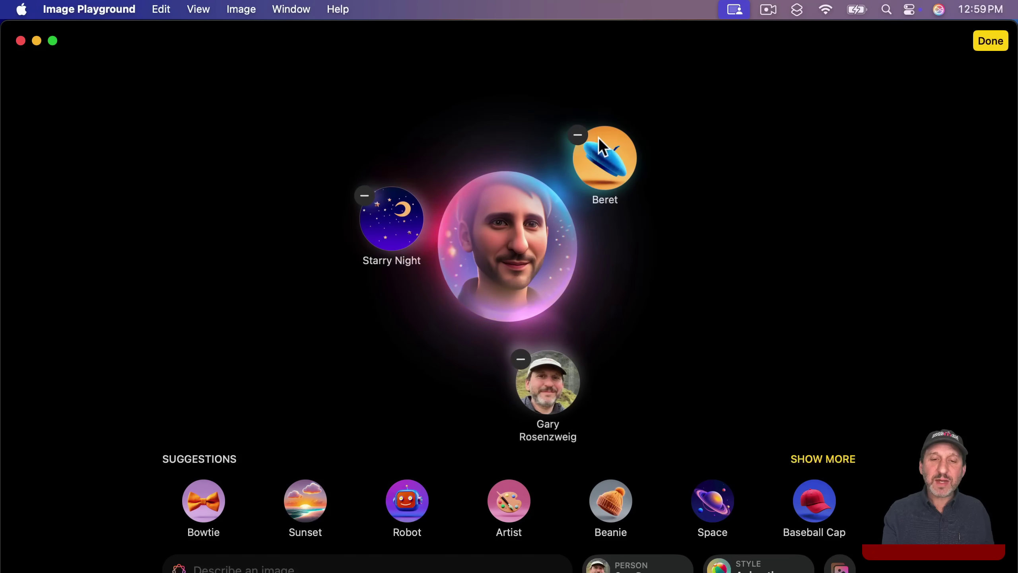
left_click(576, 133)
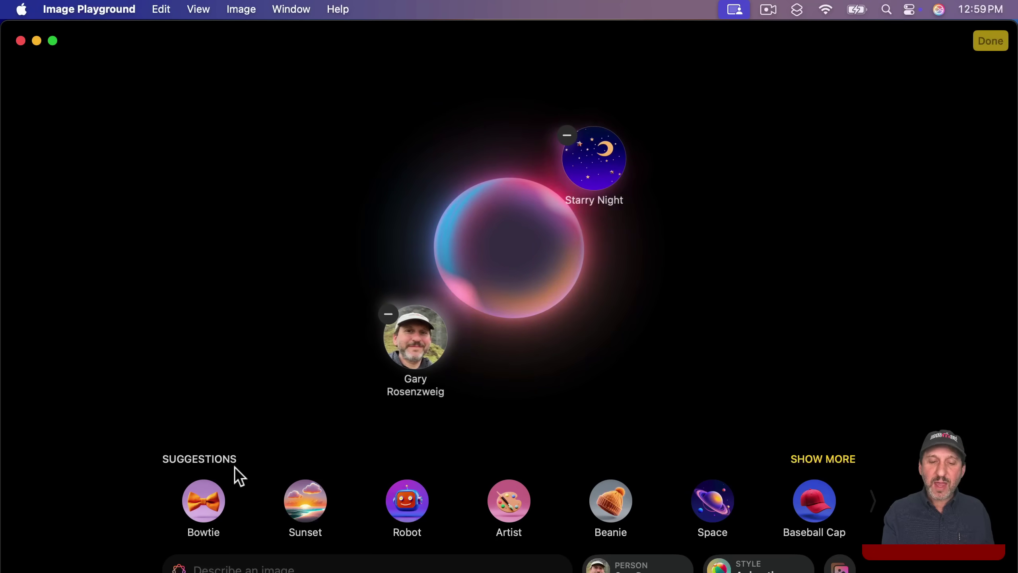
left_click(623, 504)
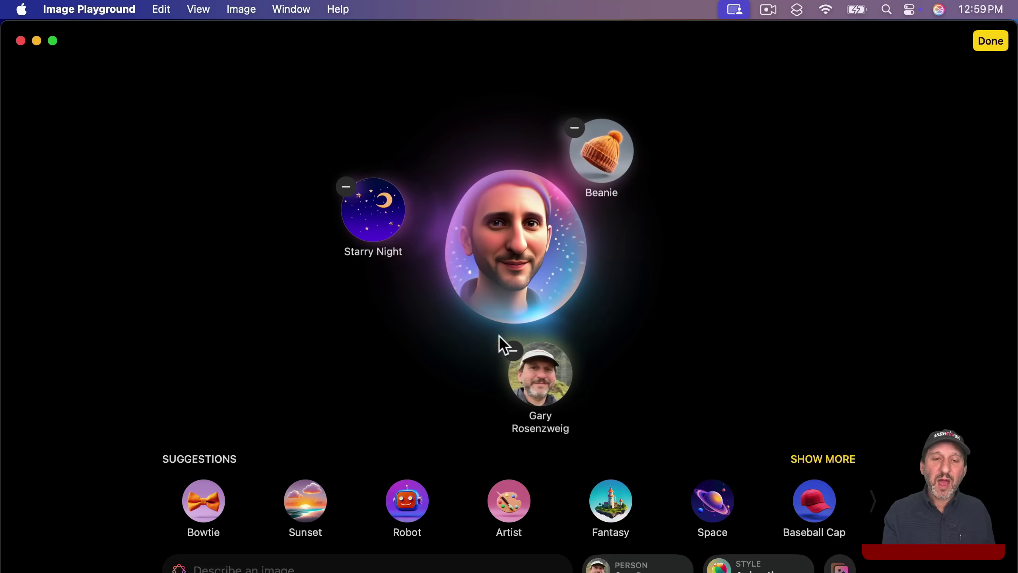
left_click(475, 270)
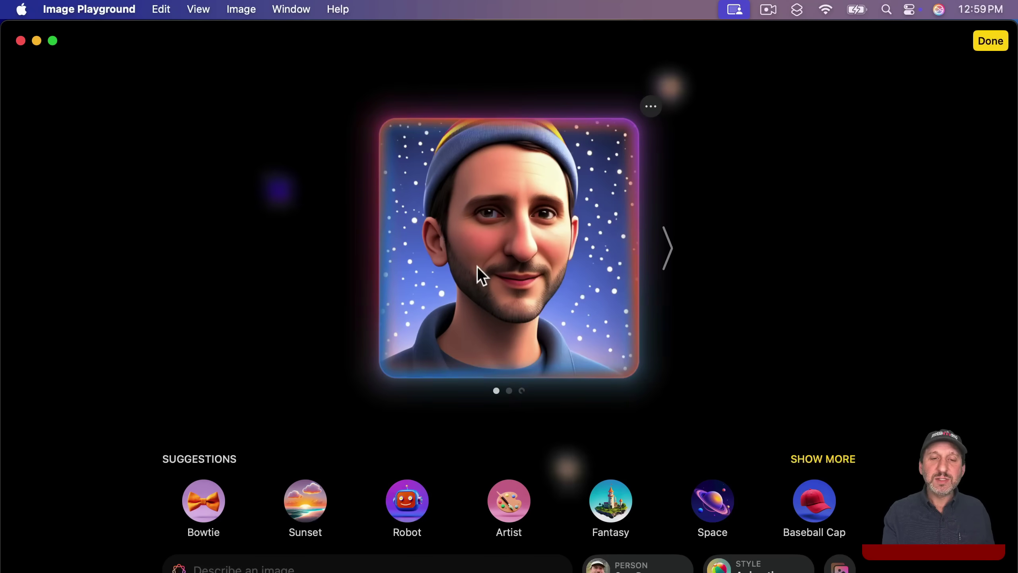
- Add 'moon' to the image description and bring up the image's options menu
mouse_move(215, 566)
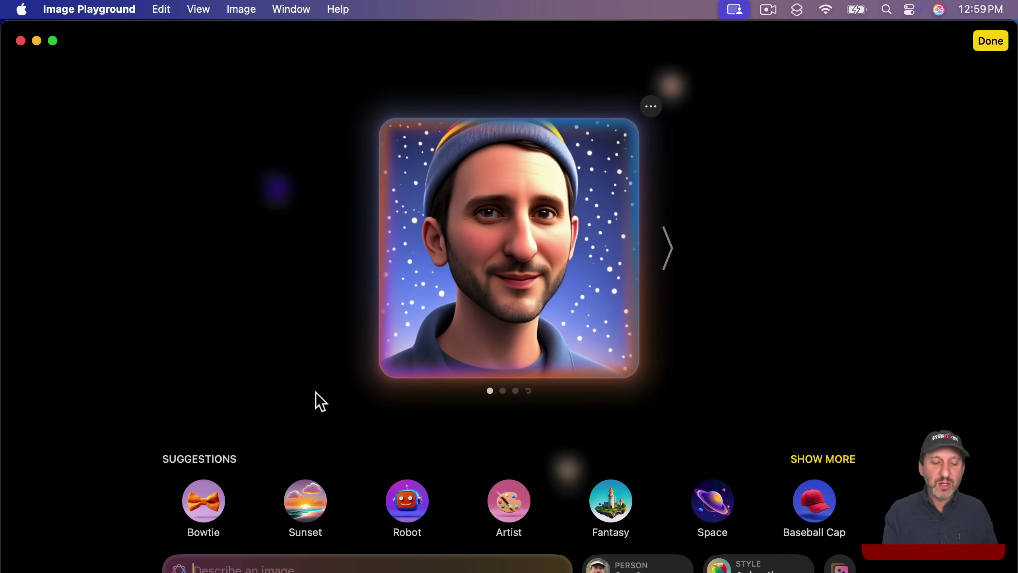
type("moon")
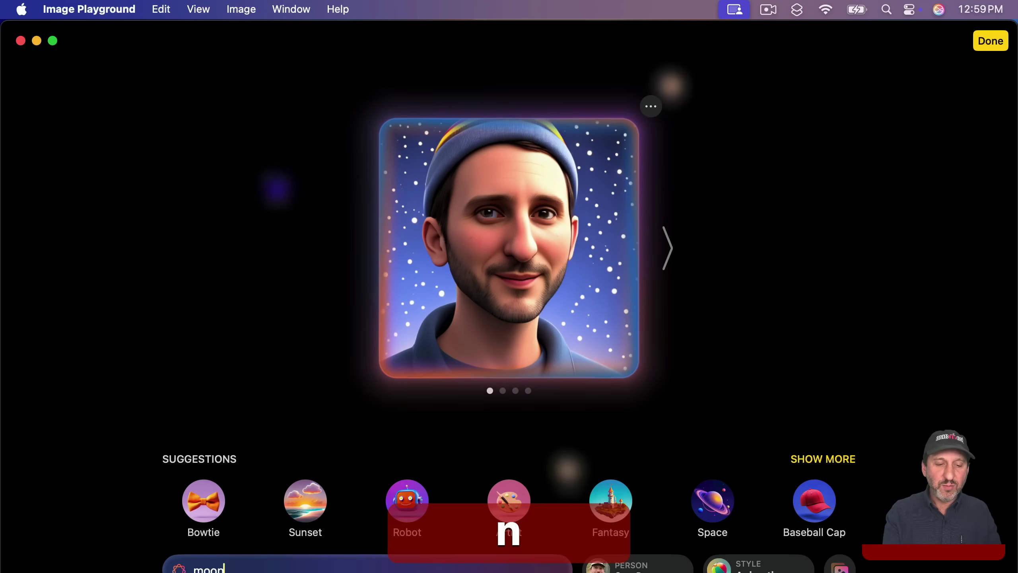
key("Return")
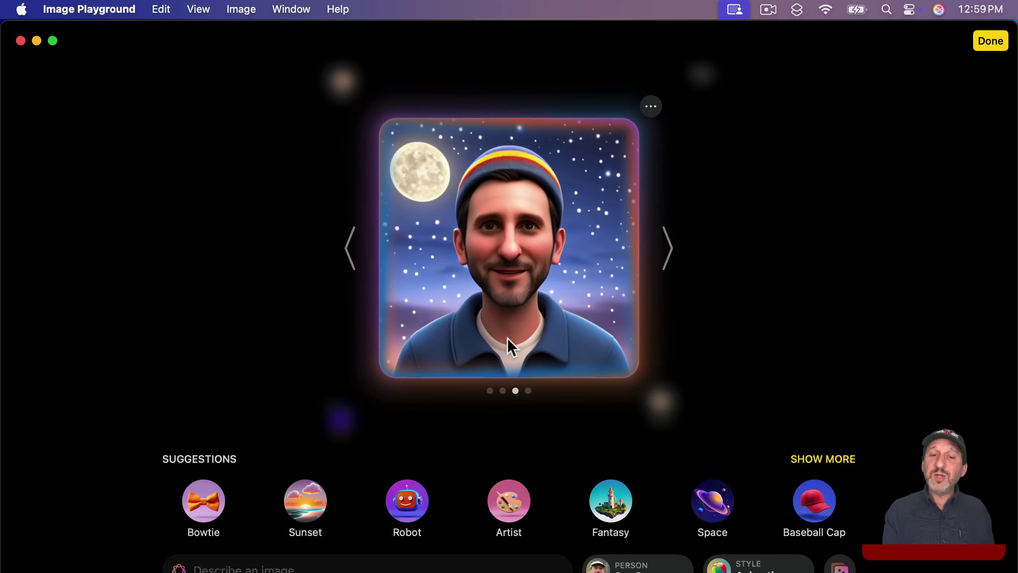
left_click(651, 107)
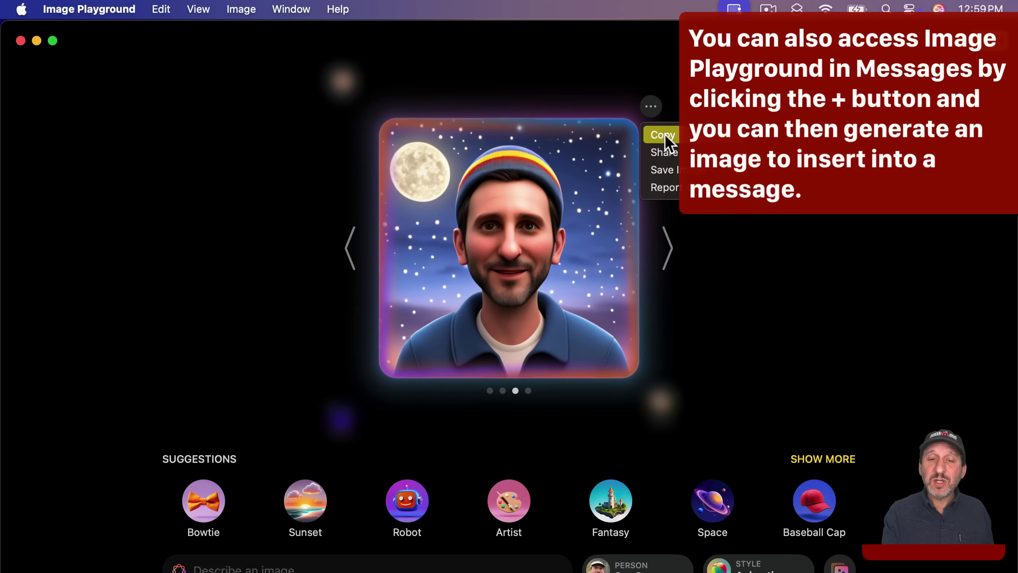
left_click(666, 165)
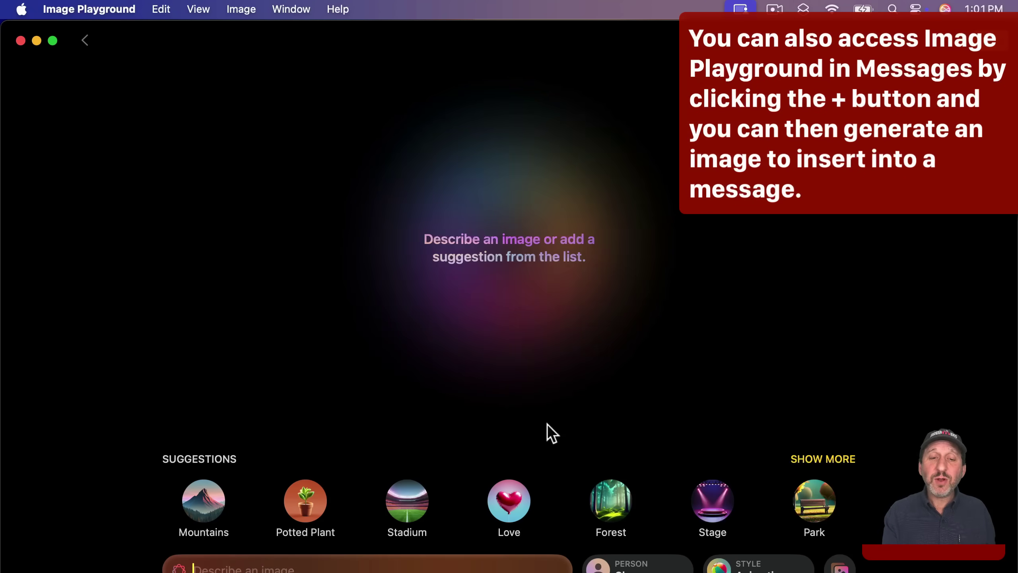
left_click(640, 565)
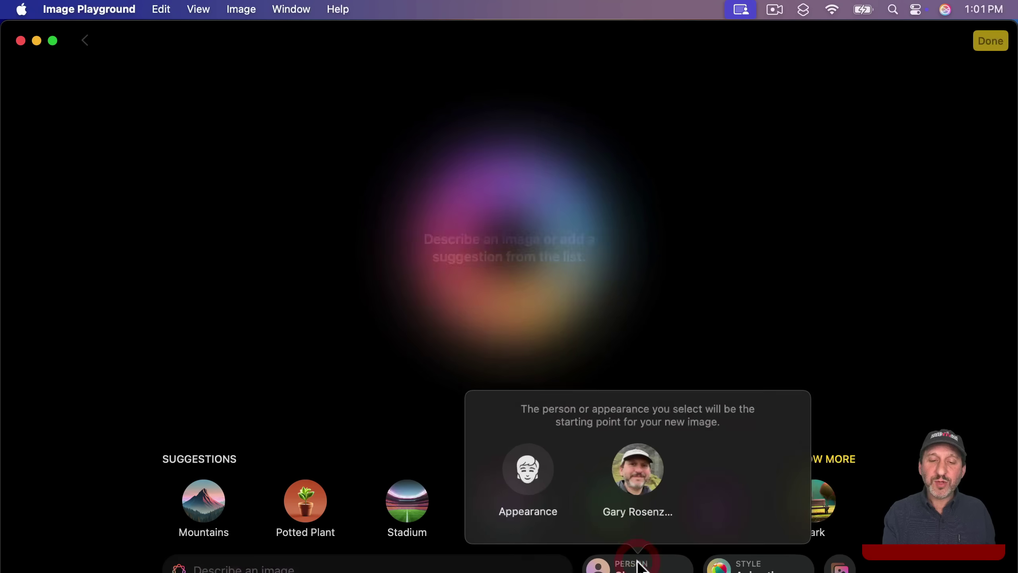
left_click(533, 480)
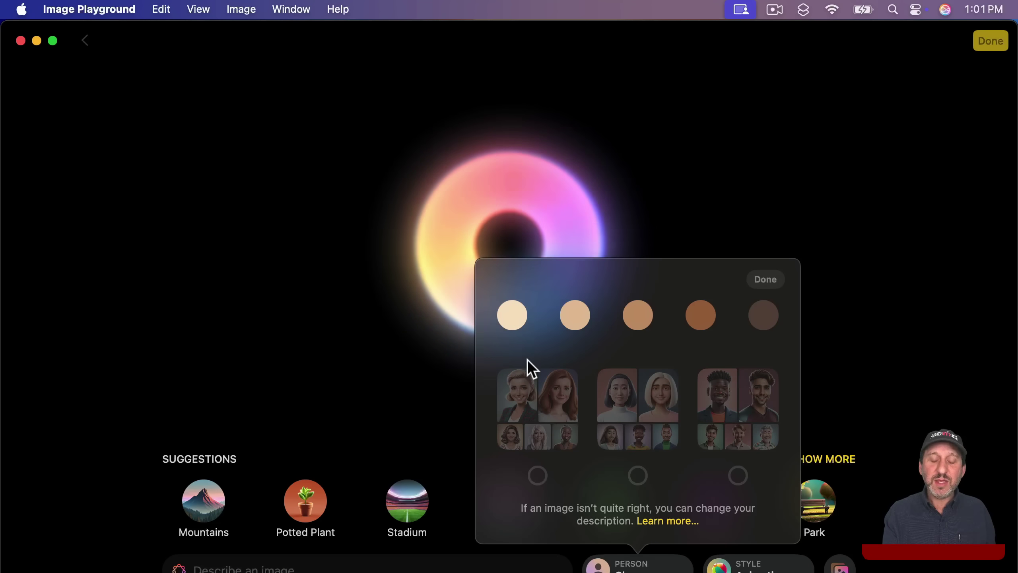
left_click(815, 299)
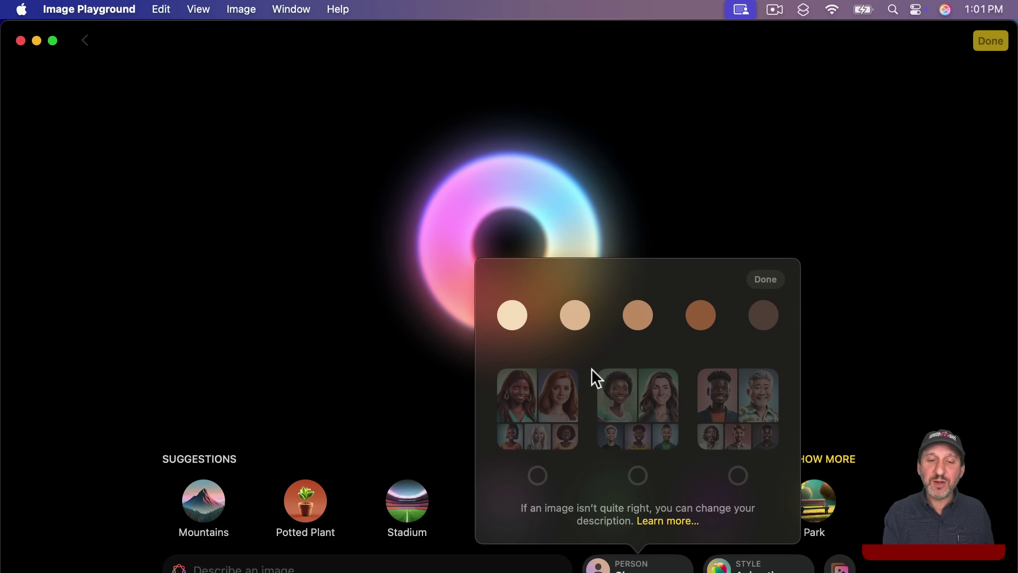
left_click(224, 564)
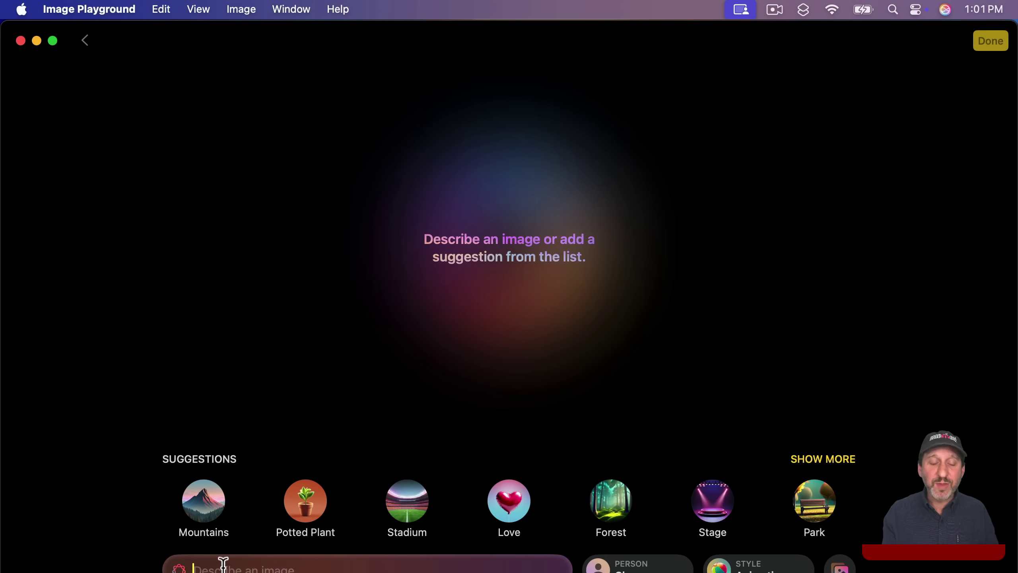
- Generate an image from the description 'Road into the mountains at sunset'
type("Road")
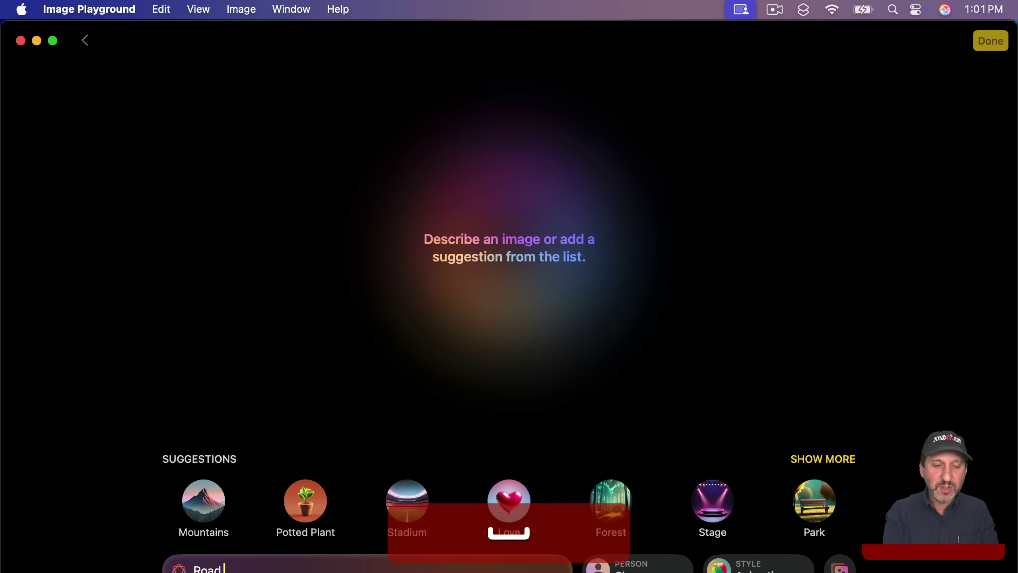
type(" into the m")
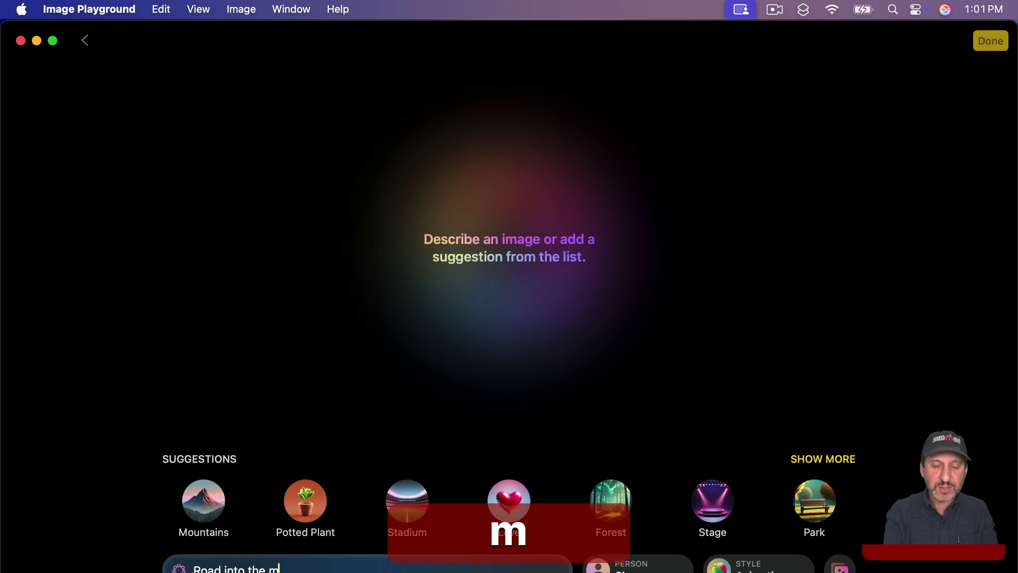
type("ountains")
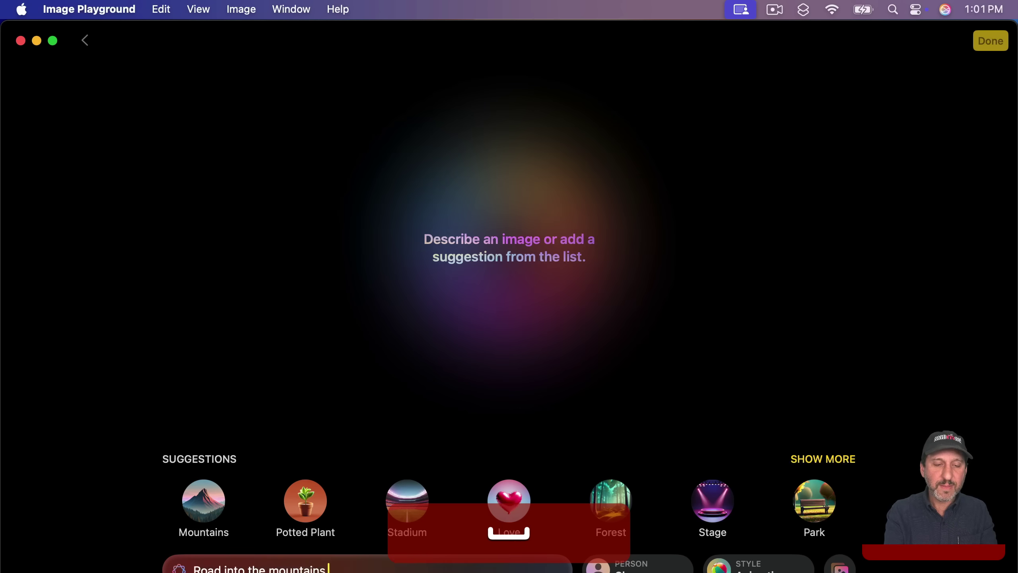
type(" at sunset")
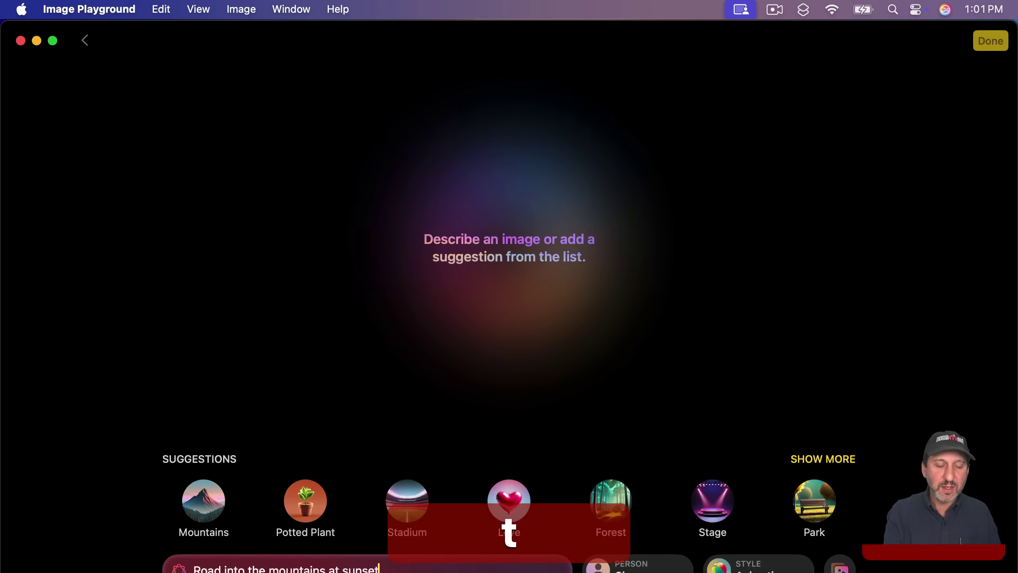
key("Return")
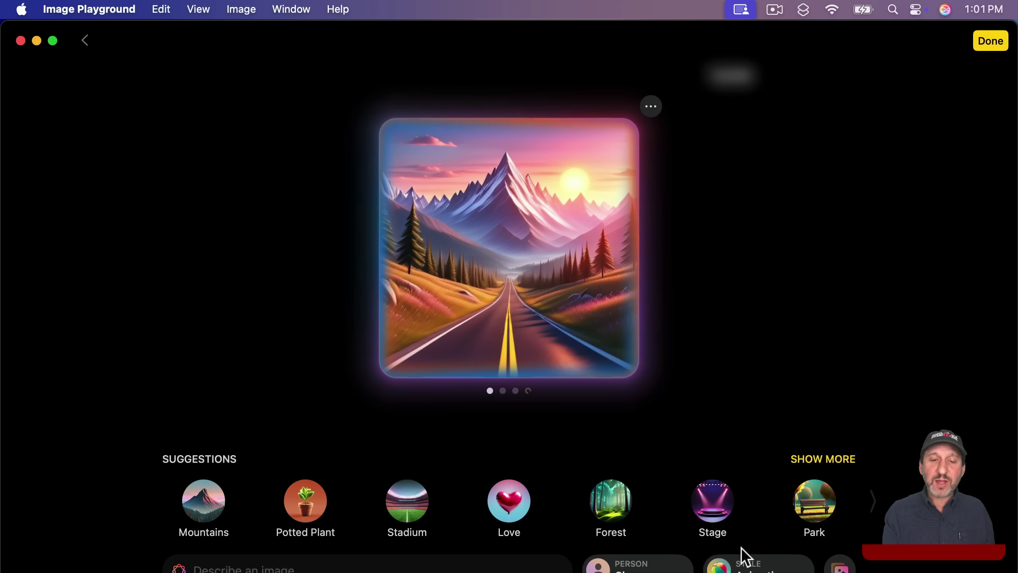
left_click(747, 565)
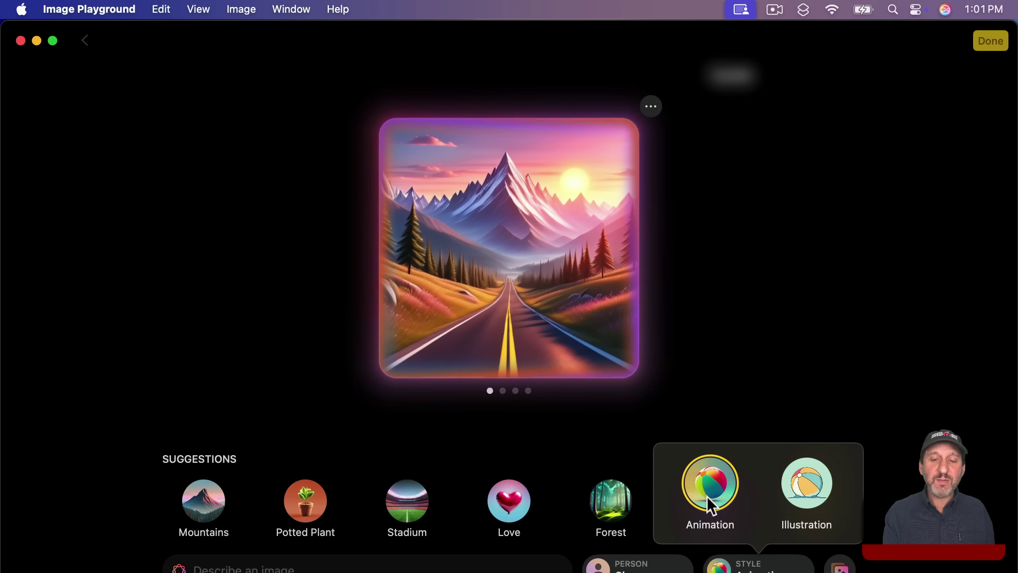
- Apply the Illustration style and advance to the second generated image
left_click(814, 483)
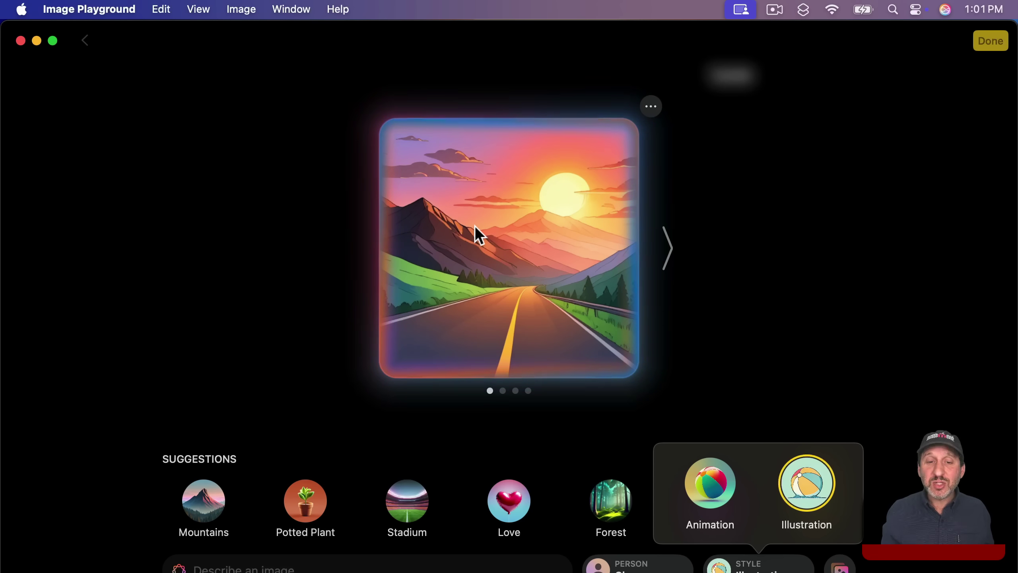
left_click(665, 245)
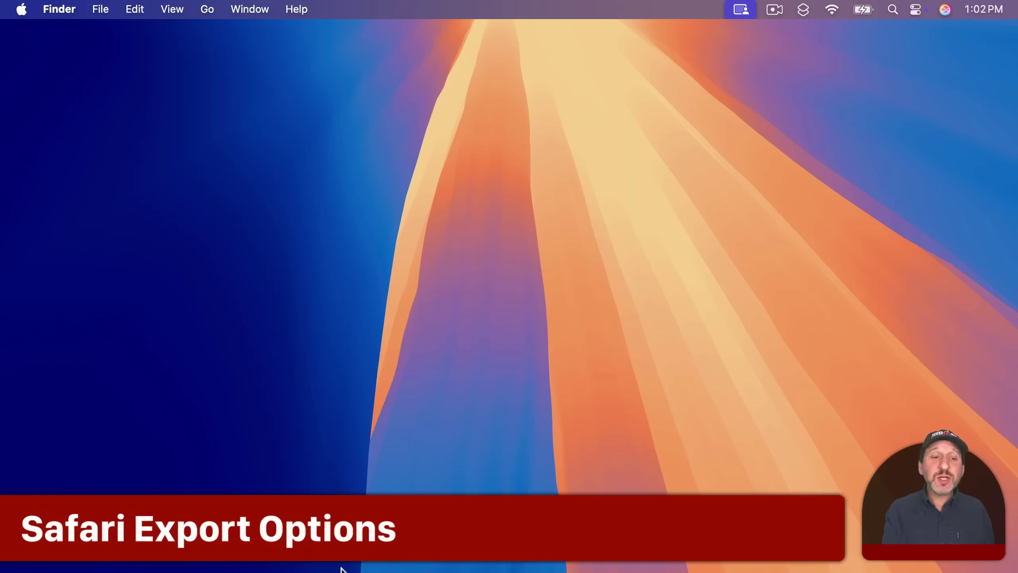
- Open Safari's File menu showing the import and export browsing data options
mouse_move(170, 562)
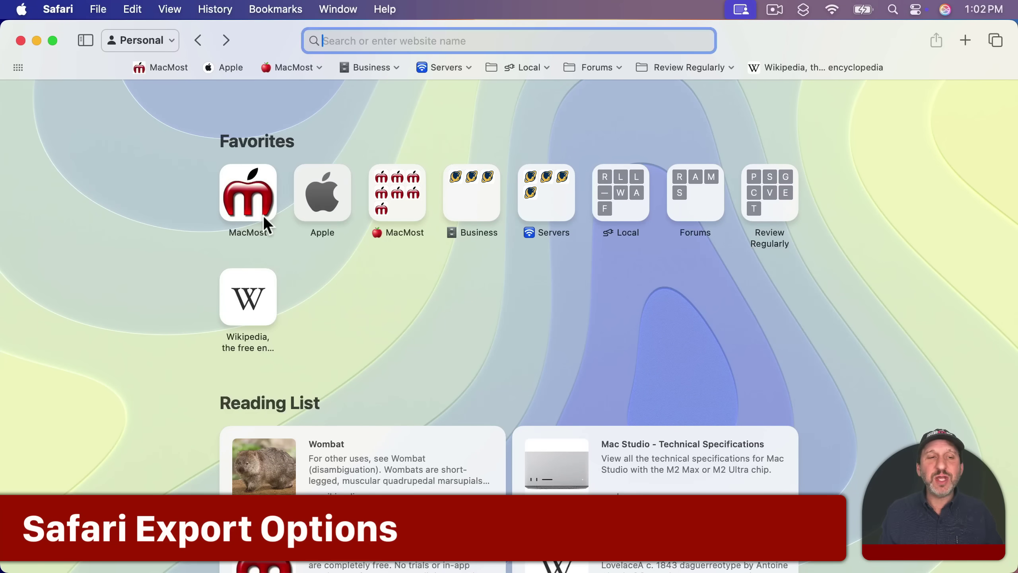
left_click(97, 9)
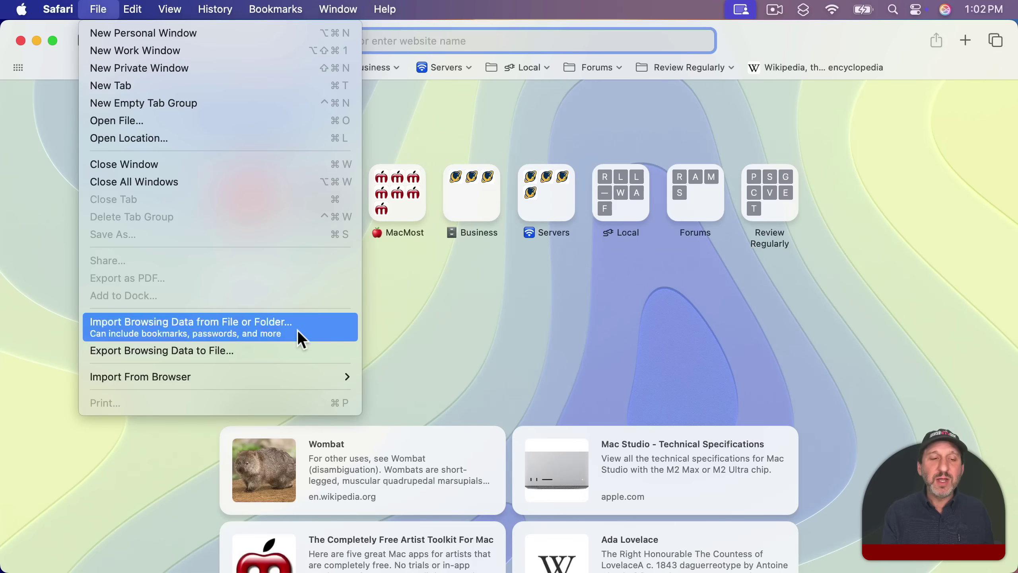
- Export only Safari's History, across All Profiles, to a downloaded file, leaving credit cards and passwords out
left_click(181, 353)
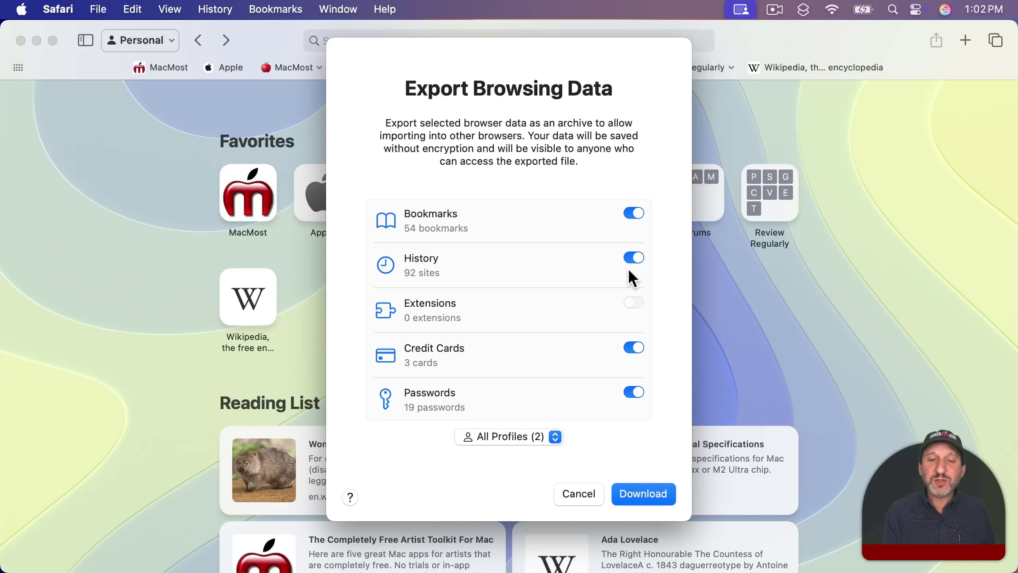
left_click(633, 258)
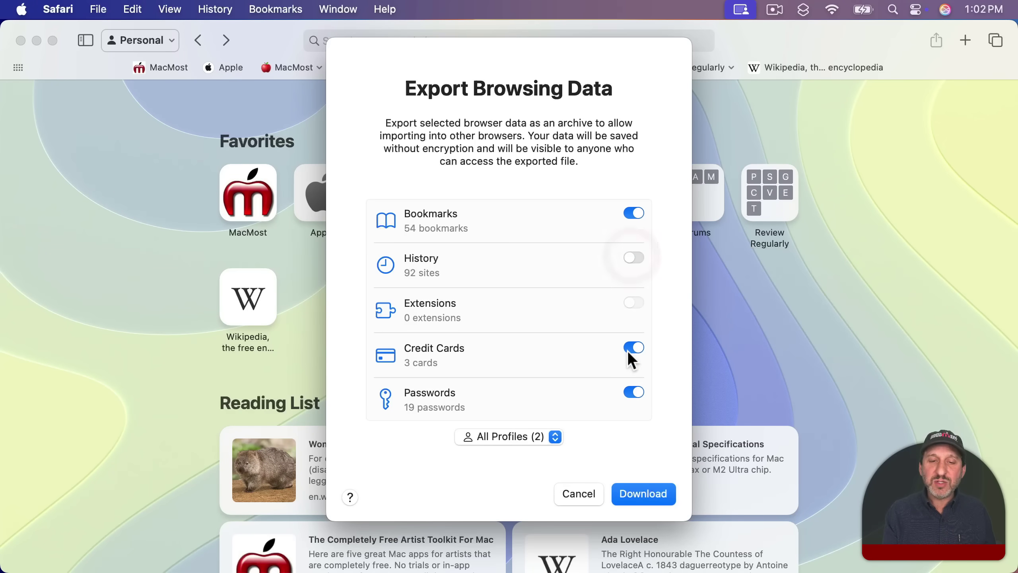
left_click(634, 347)
left_click(634, 391)
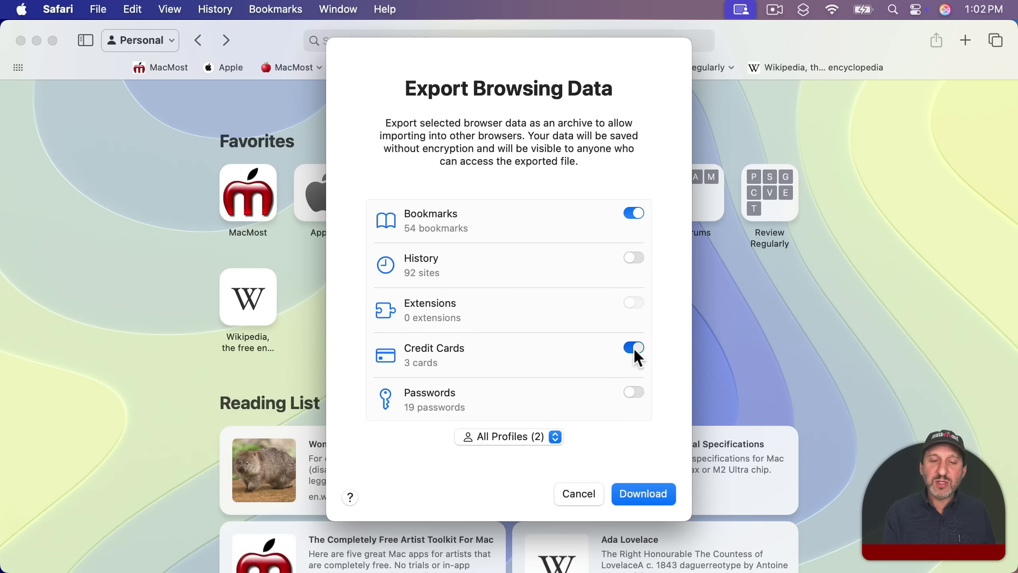
left_click(531, 435)
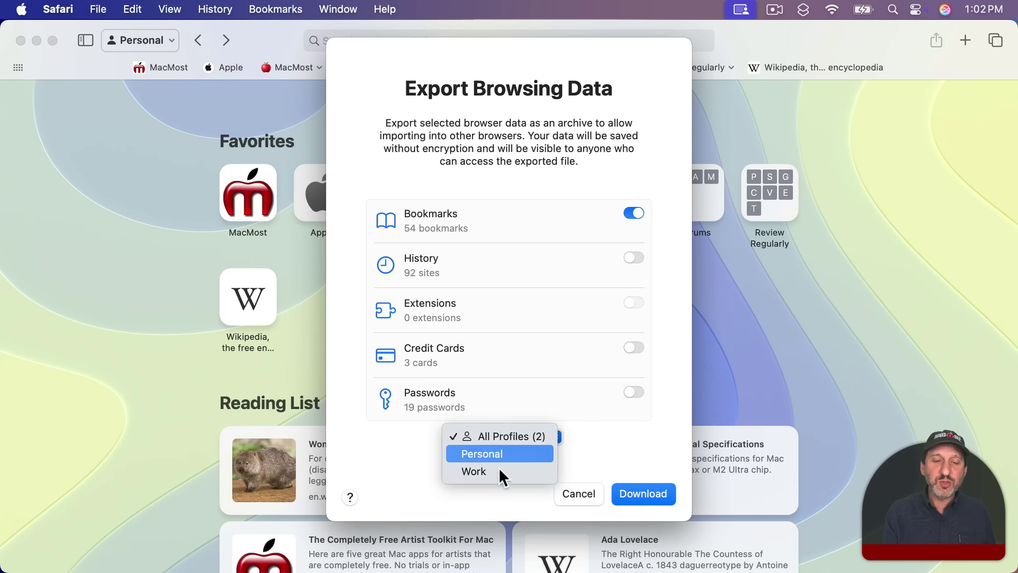
left_click(392, 453)
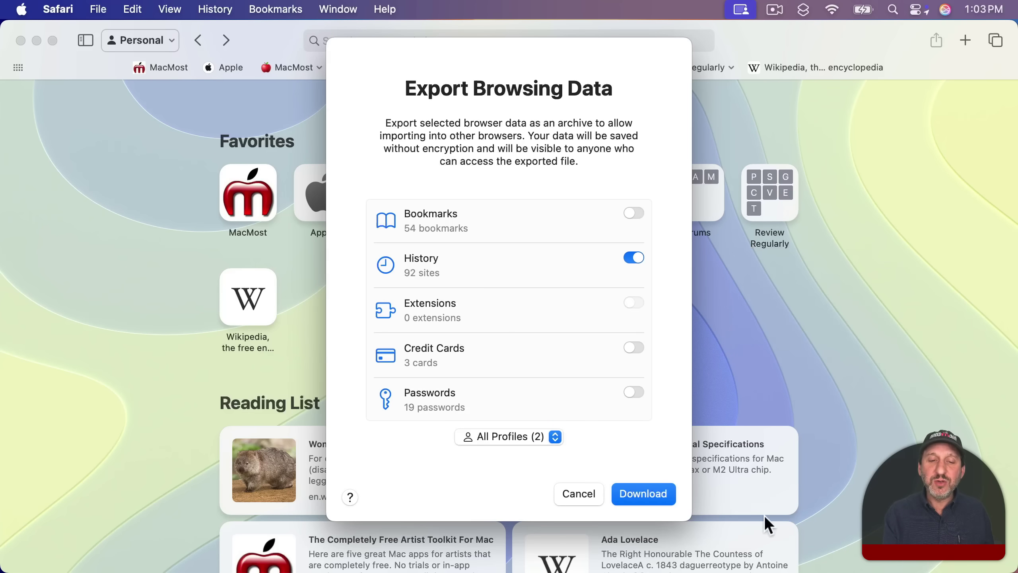
left_click(615, 498)
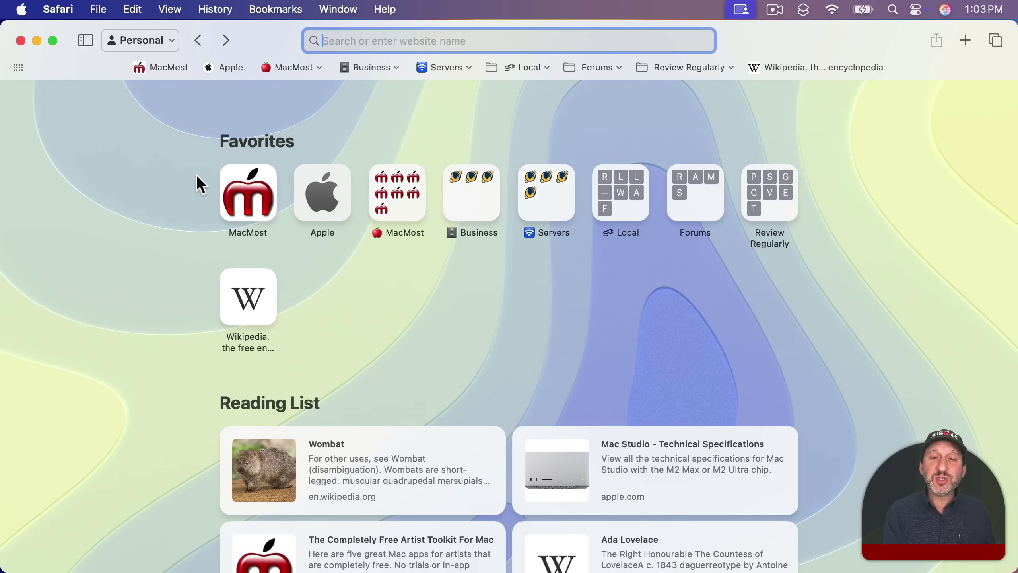
- Show Safari's Start Page and choose the blue pattern as its background image
left_click(276, 9)
left_click(278, 29)
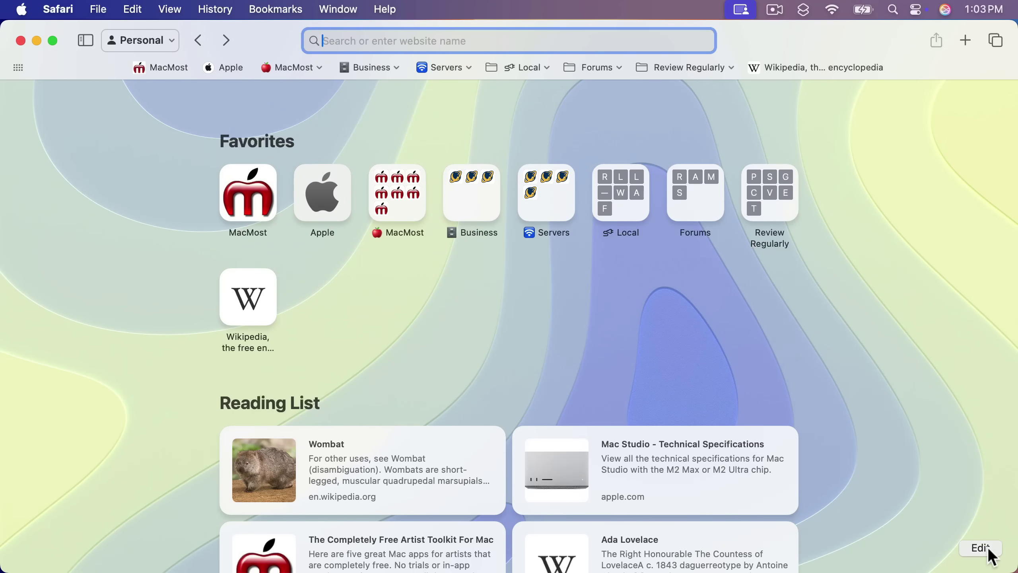
left_click(986, 547)
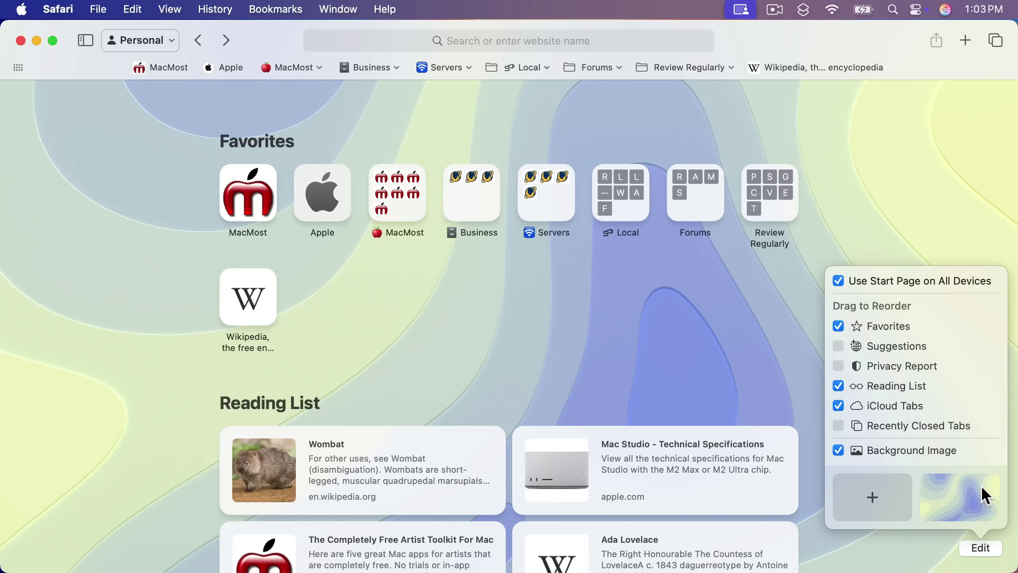
scroll(950, 498, "right", 3)
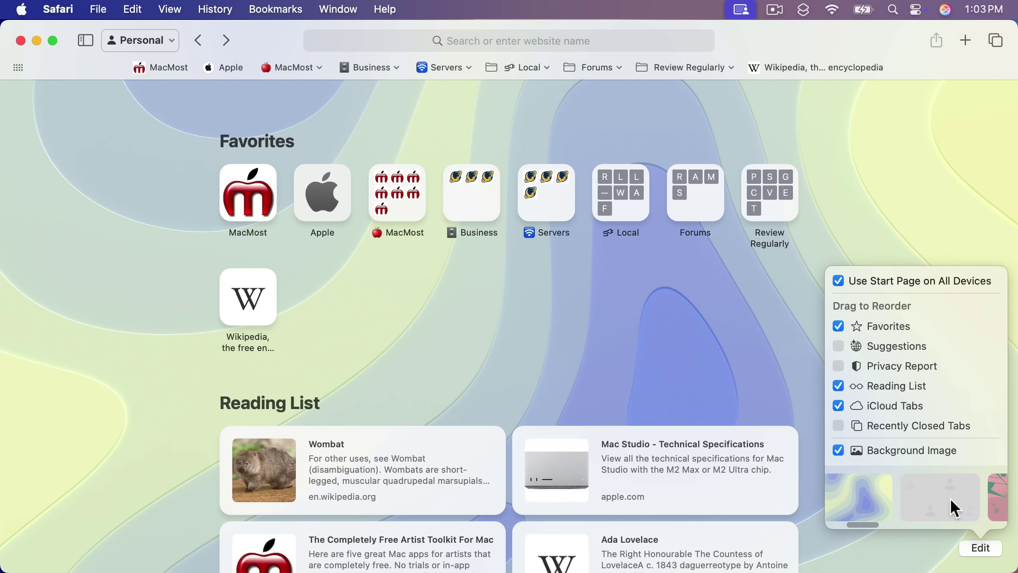
scroll(955, 507, "right", 5)
left_click(846, 495)
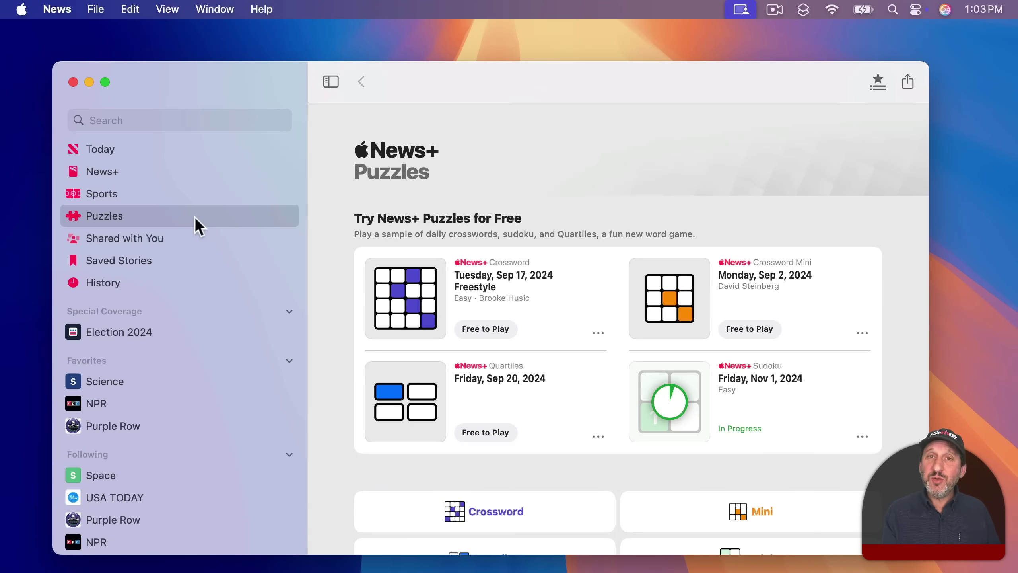
- Open the Friday, Nov 1, 2024 easy Sudoku in News, then go back to Puzzles
left_click(726, 389)
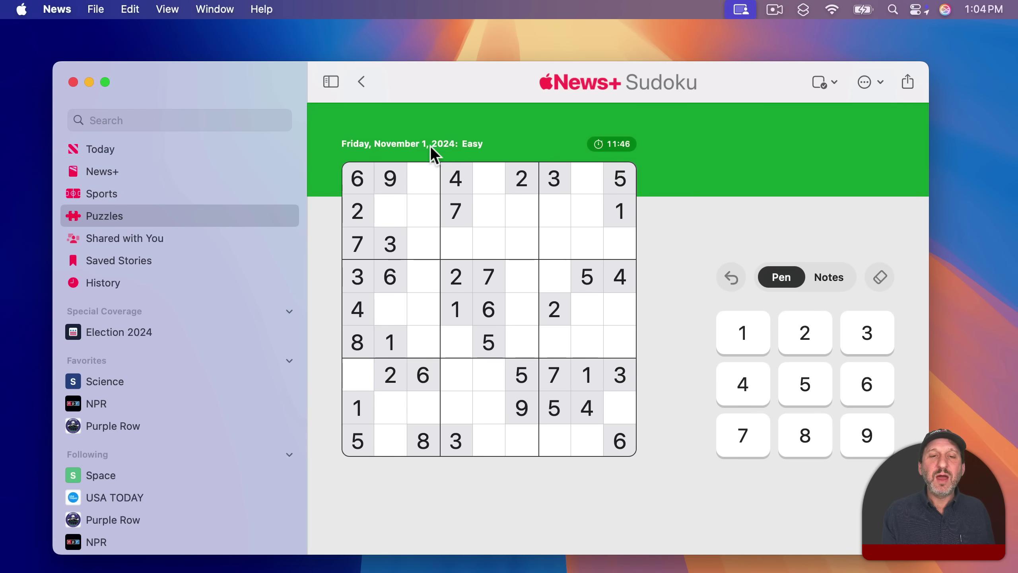
left_click(361, 82)
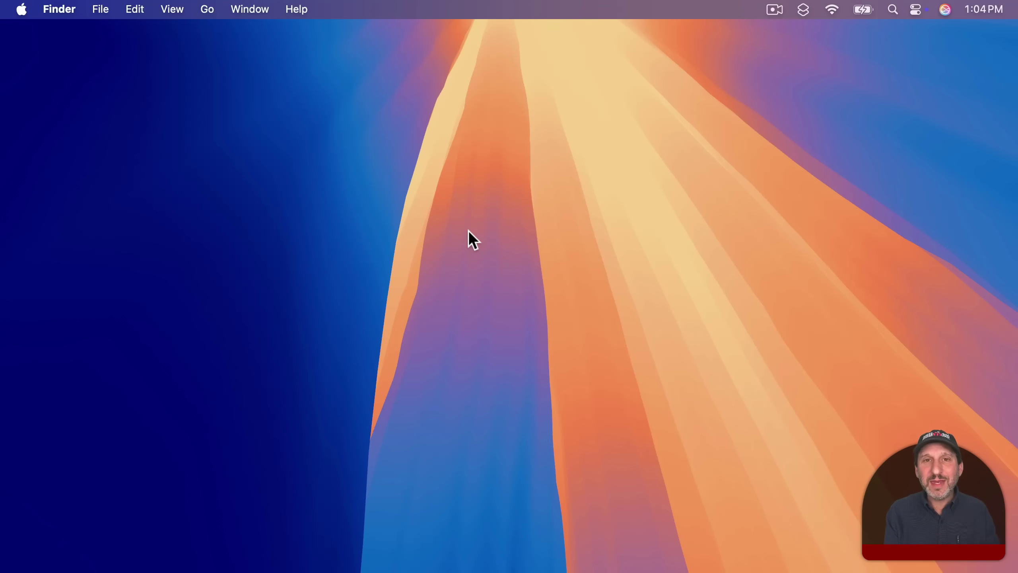
- Set Weather to Show in Menu Bar in Control Center settings, then close System Settings
left_click(22, 9)
left_click(31, 55)
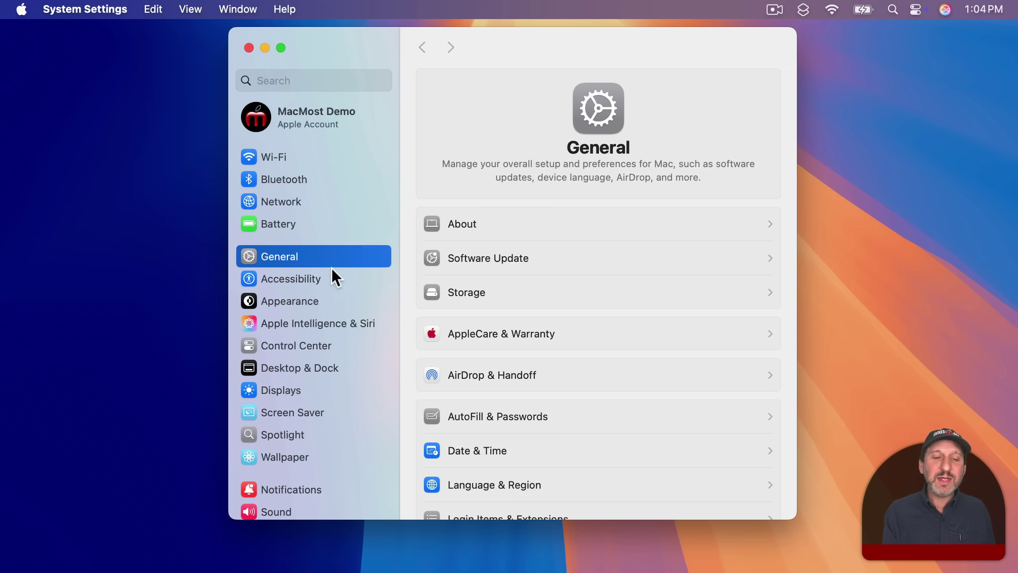
left_click(288, 346)
scroll(495, 399, "down", 10)
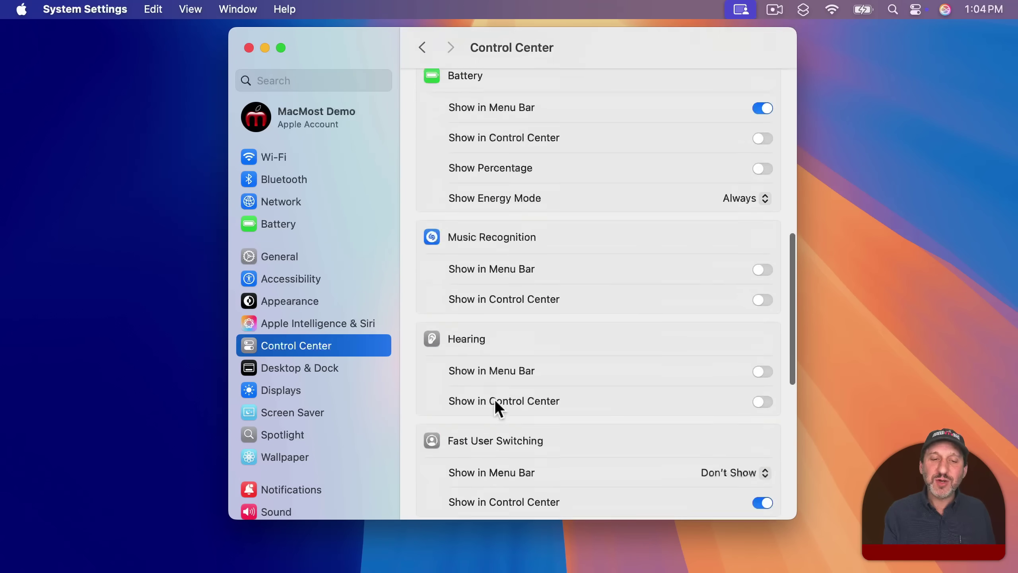
scroll(494, 398, "down", 10)
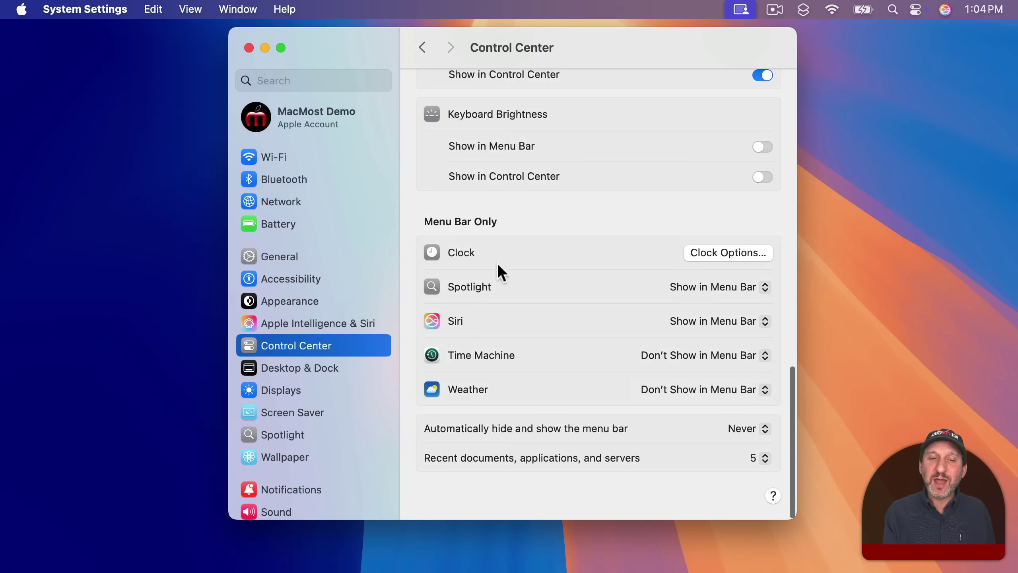
left_click(688, 391)
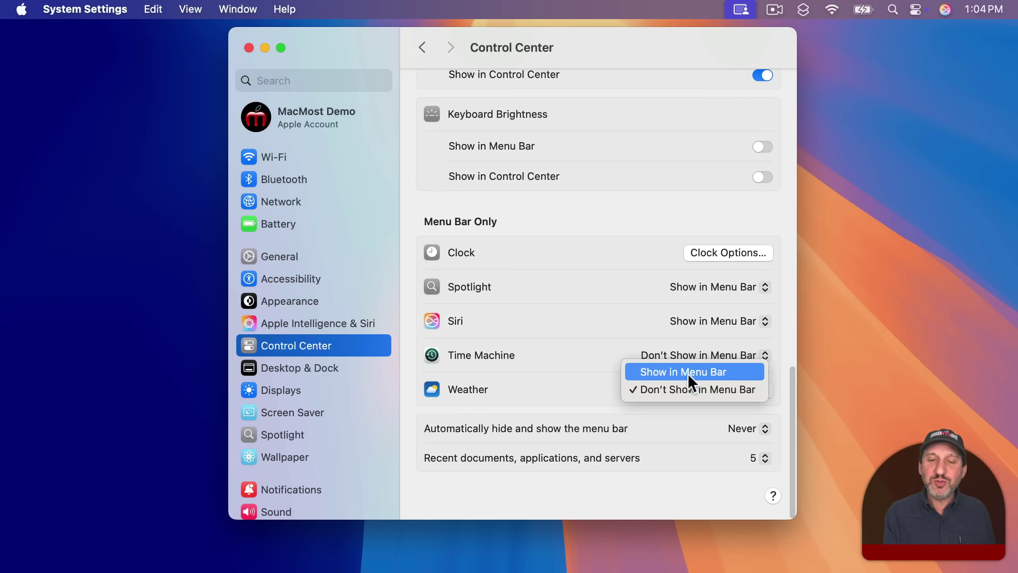
left_click(687, 373)
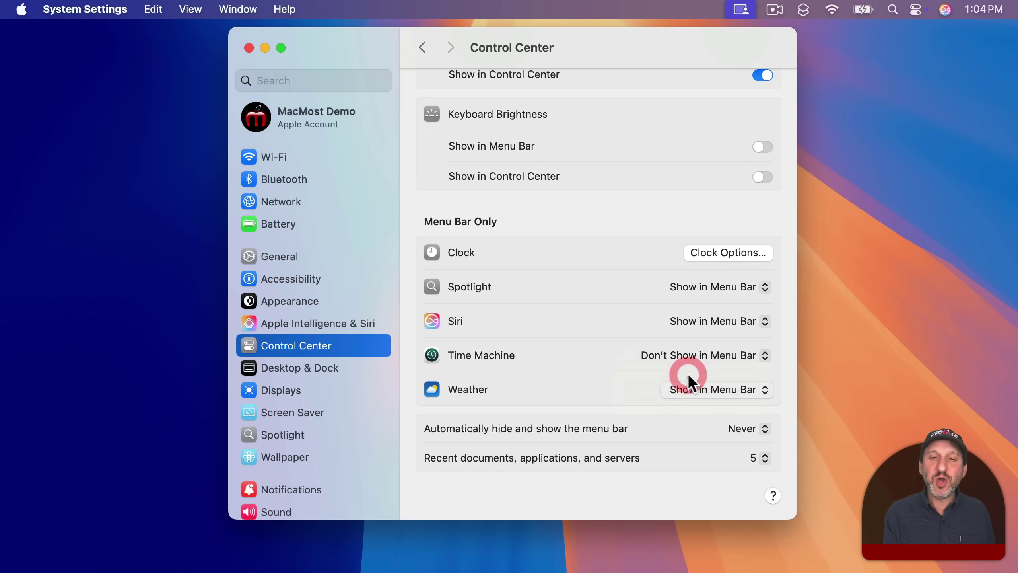
left_click(248, 47)
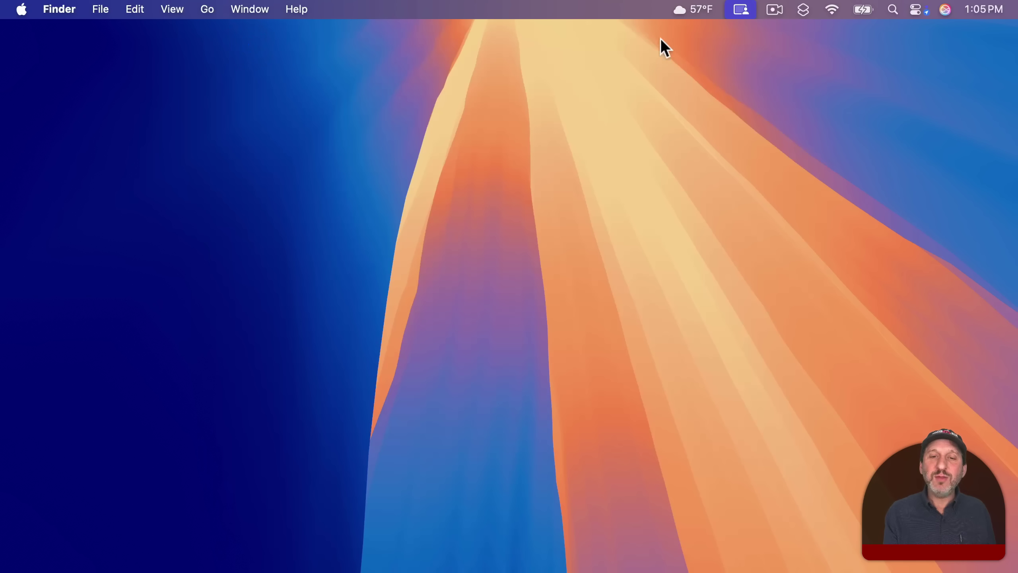
- Open Denver's full forecast in Weather from the menu bar item, then open System Settings
left_click(699, 11)
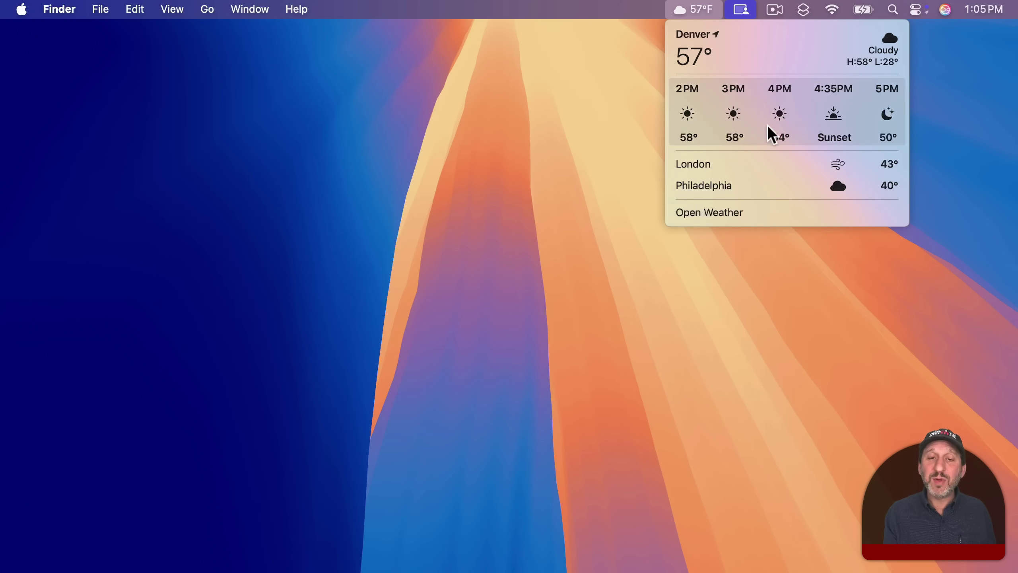
left_click(733, 117)
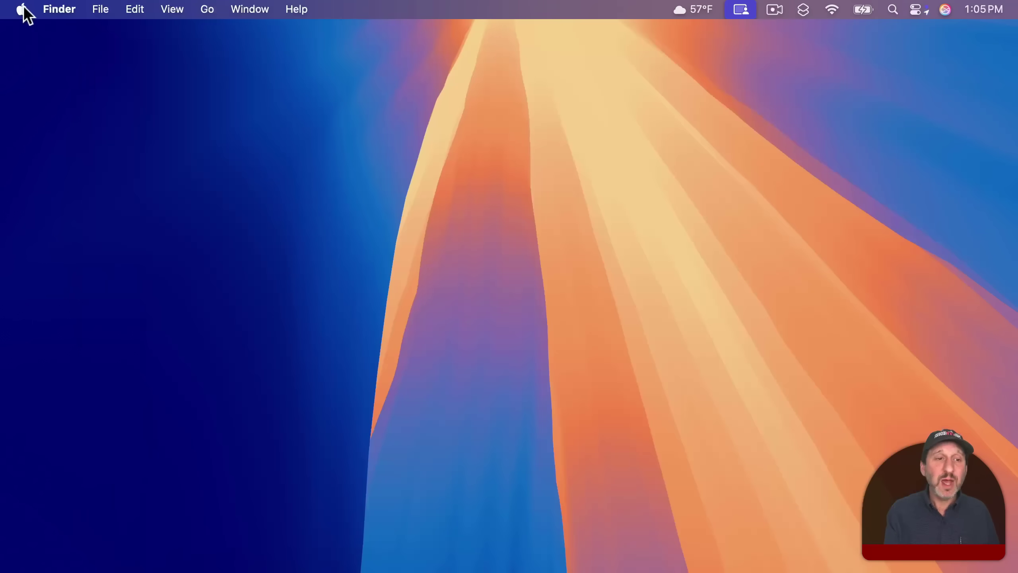
left_click(20, 9)
left_click(40, 59)
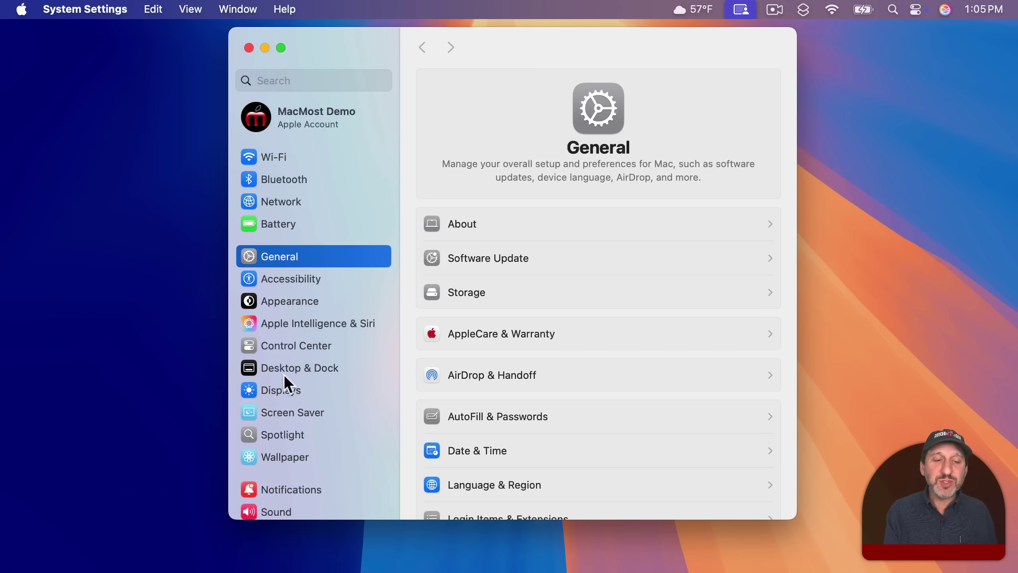
- In Displays, choose 32in TCL Roku TV from the + menu to send the screen there
left_click(270, 388)
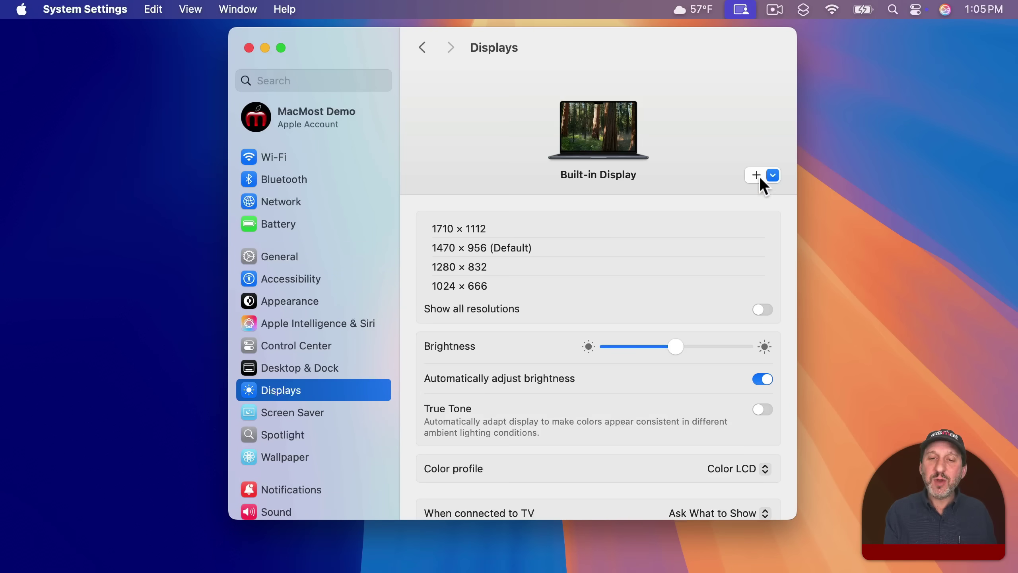
left_click(758, 177)
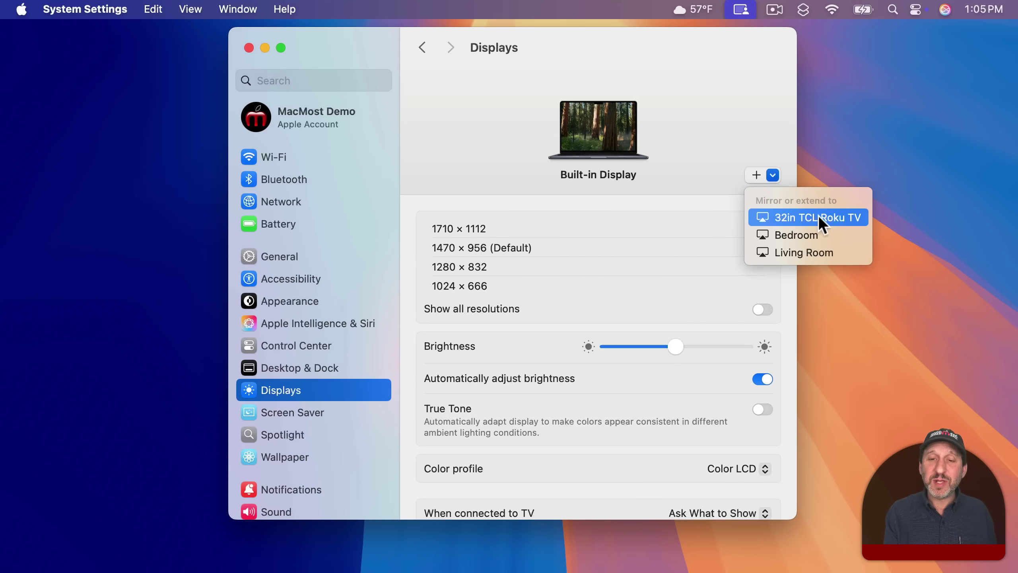
left_click(790, 217)
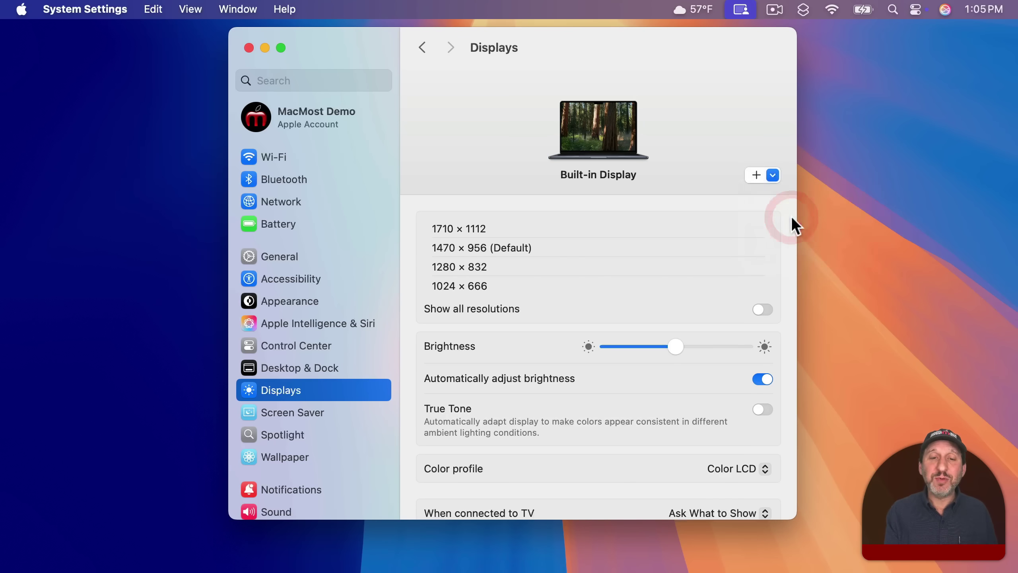